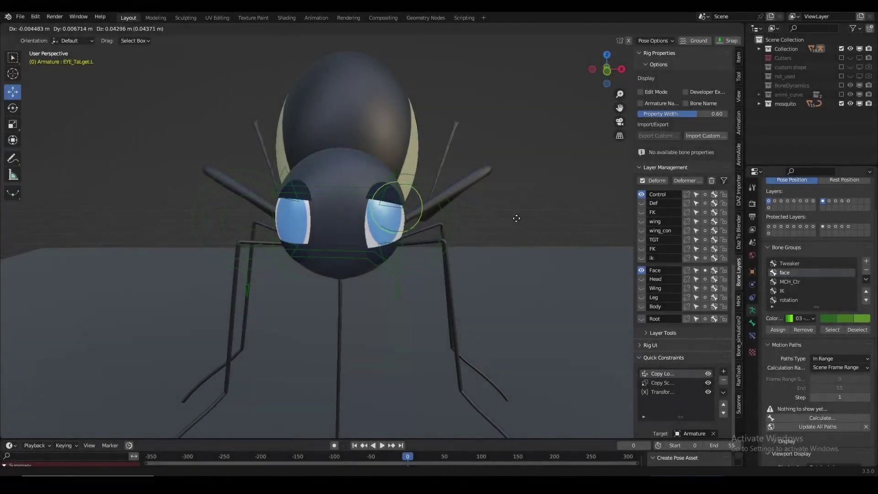
Move the eye target and scale it to 0.441.
left_click(516, 218)
scroll(527, 185, "up", 3)
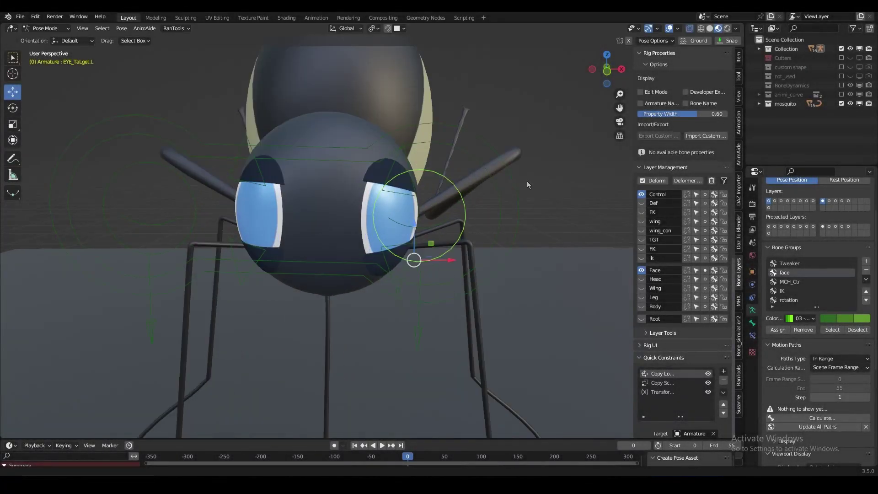
left_click(475, 236)
scroll(467, 222, "down", 2)
key("g")
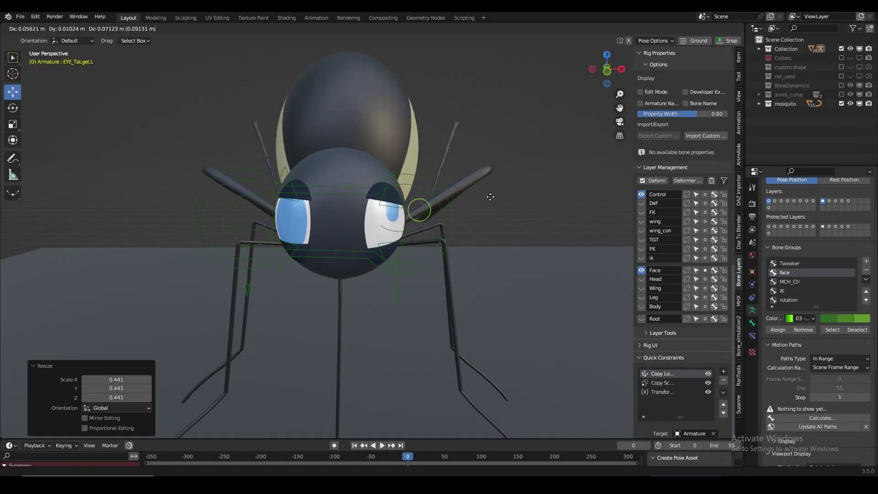
right_click(490, 197)
Reposition the openeye2.L eye control.
left_click(398, 293)
key("g")
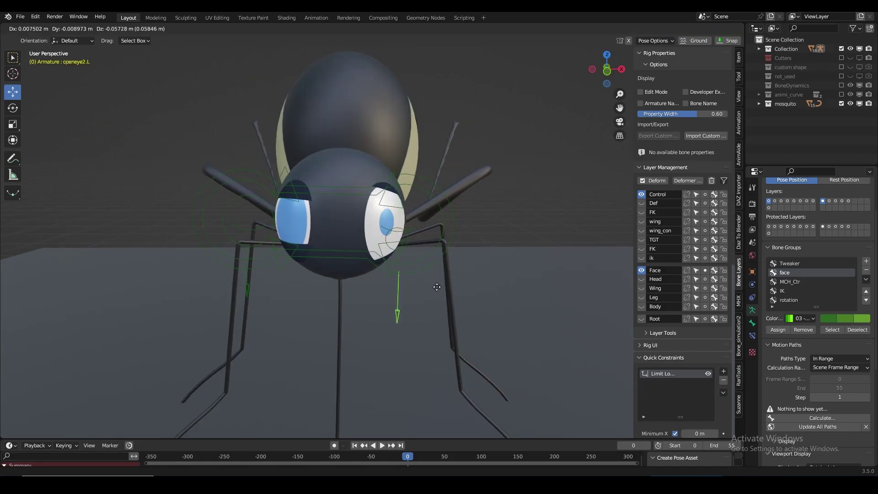
left_click(436, 287)
scroll(471, 231, "up", 2)
scroll(405, 232, "down", 2)
Move the smil_eye.L control to droop the left eyelid.
left_click(401, 231)
key("g")
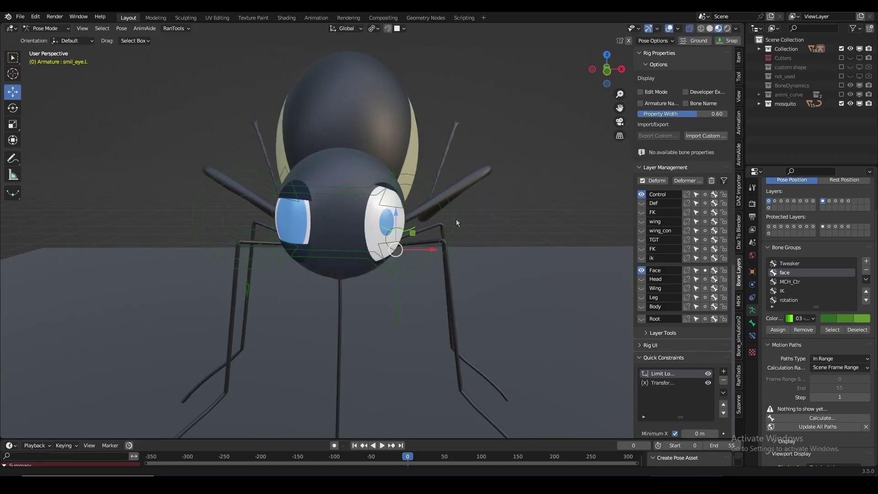
right_click(399, 231)
key("Escape")
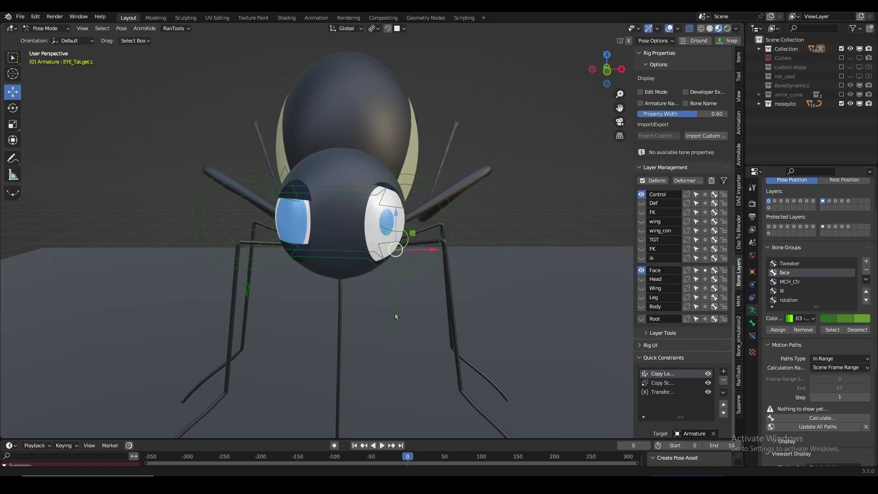
left_click(404, 229)
scroll(423, 252, "up", 2)
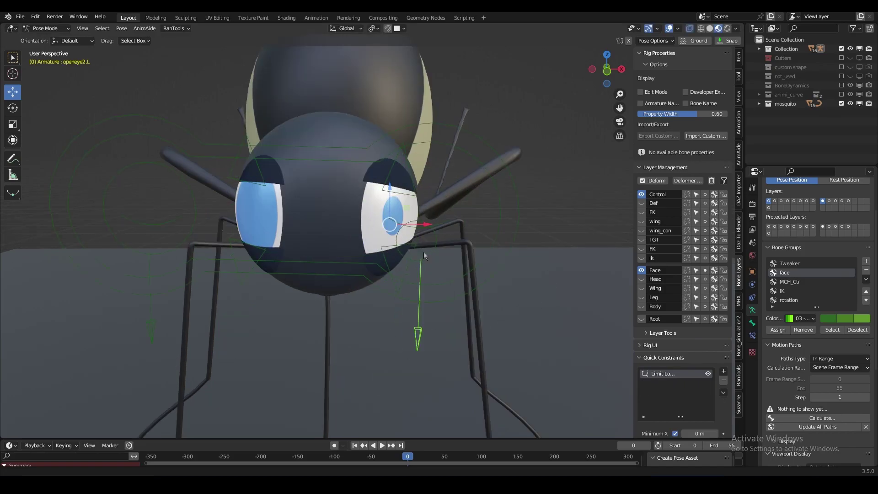
scroll(441, 219, "down", 2)
scroll(441, 220, "up", 2)
scroll(372, 227, "down", 2)
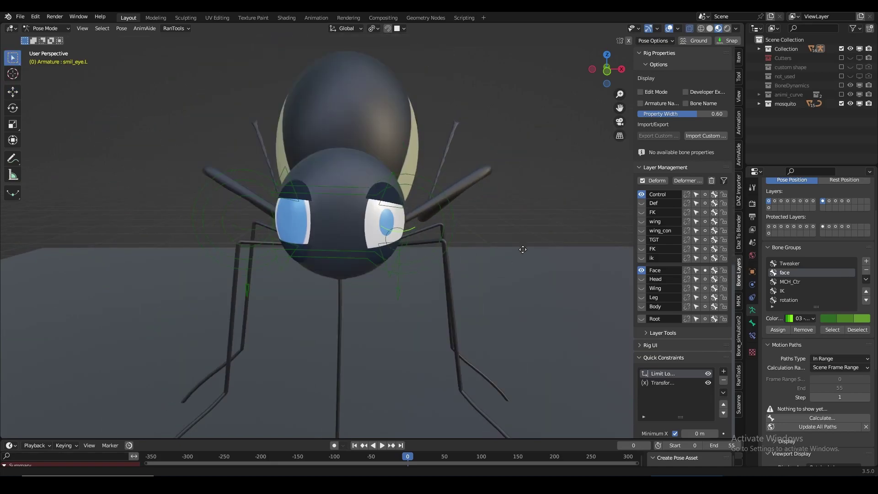
left_click(527, 231)
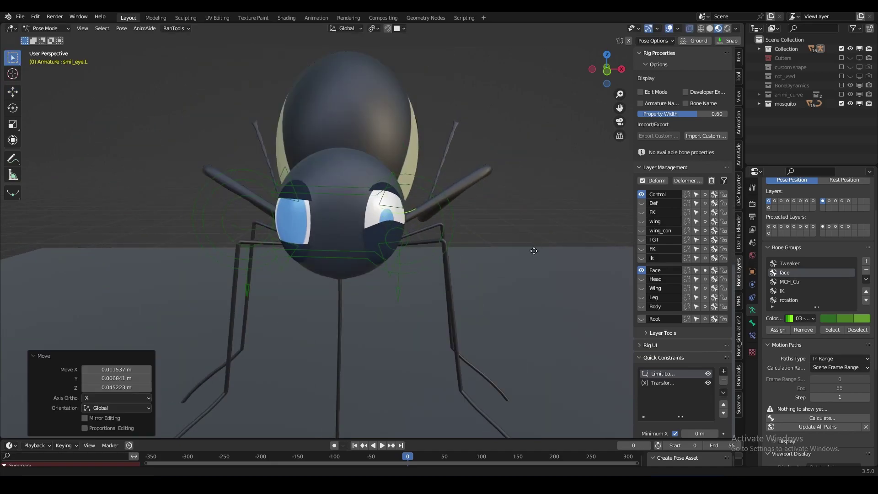
Reposition the main_ctr-Eye control and lower the smil_eye.R eyelid over the eye.
left_click(443, 201)
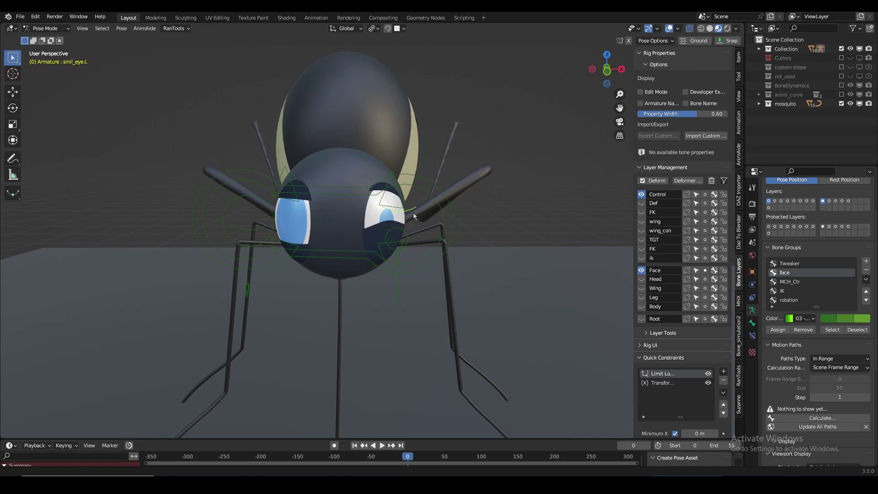
left_click(413, 213)
key("g")
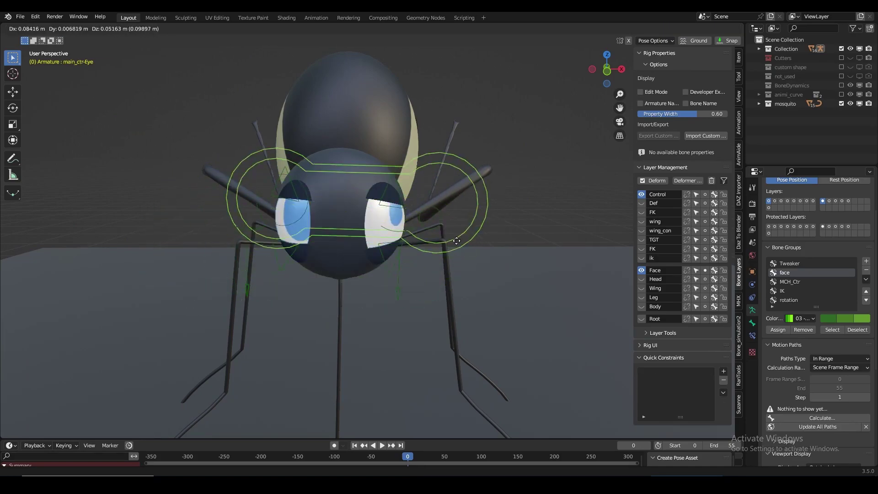
left_click(346, 193)
key("g")
left_click(277, 280)
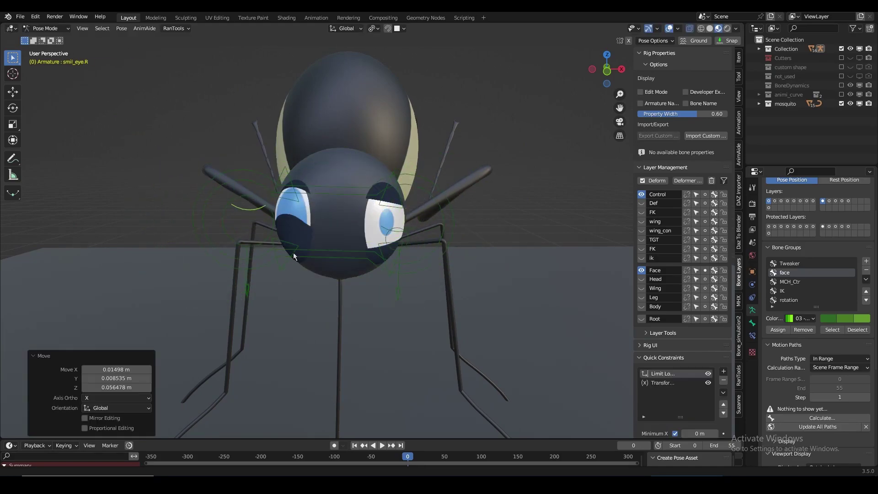
left_click(258, 291)
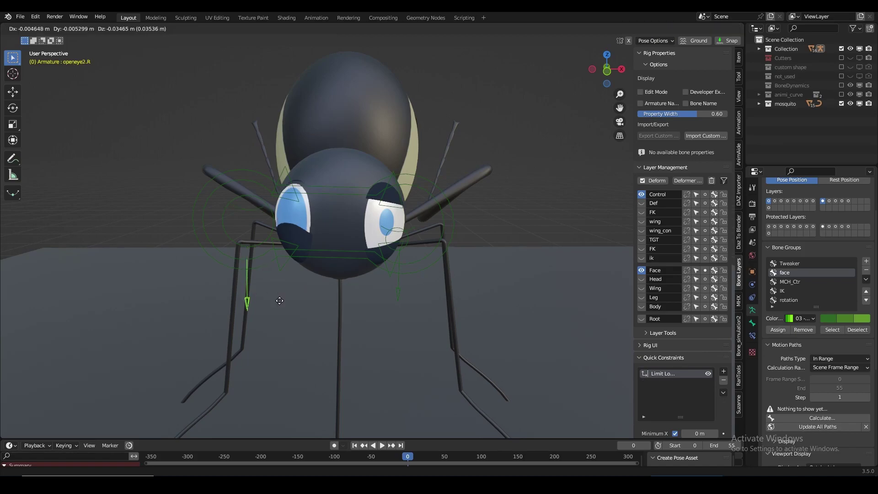
Place the openeye2.R control and shrink the eye target to 0.687.
left_click(421, 201)
scroll(421, 202, "down", 3)
left_click(668, 28)
scroll(581, 94, "up", 2)
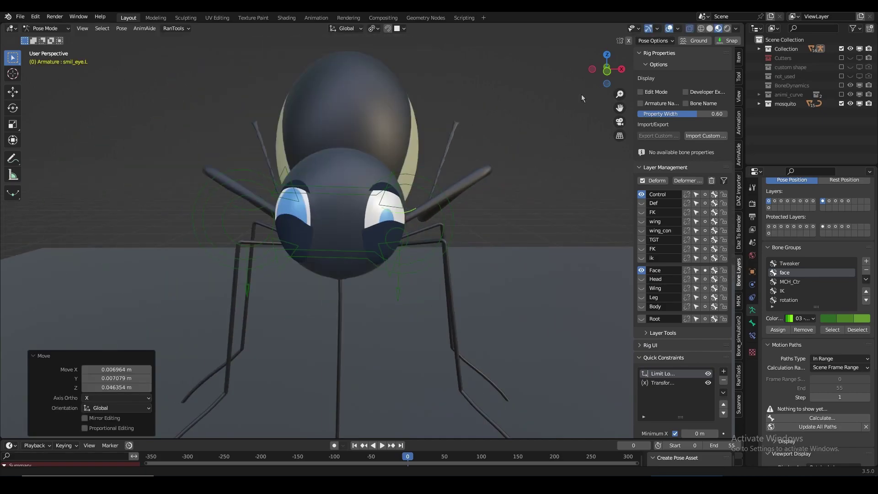
scroll(572, 95, "up", 2)
left_click(504, 209)
key("g")
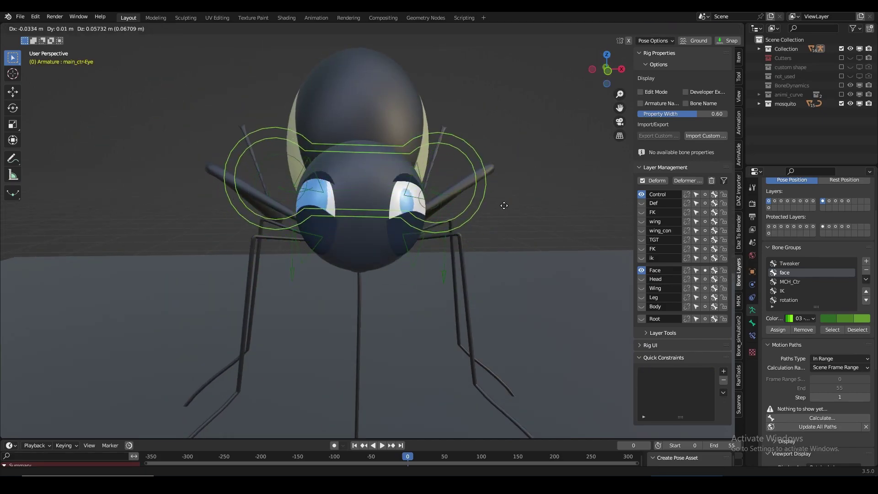
key("Escape")
key("s")
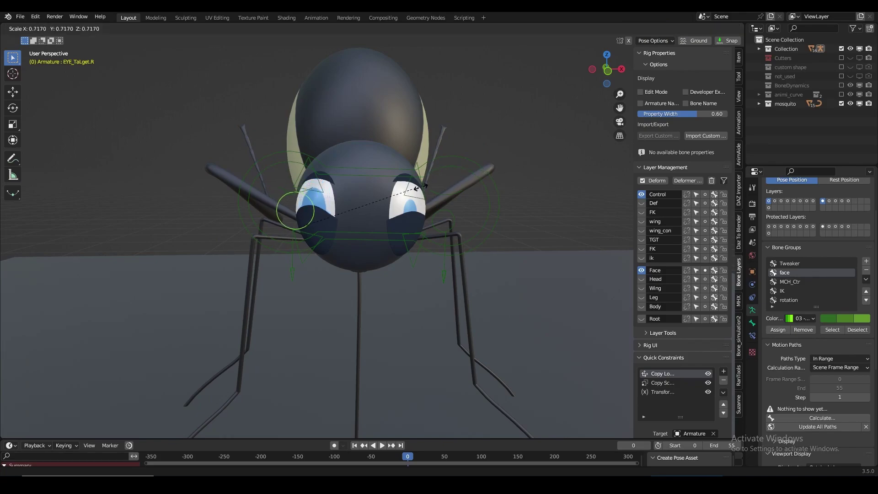
left_click(405, 190)
scroll(457, 173, "down", 2)
scroll(461, 172, "up", 2)
Lower the upper left eyelid with the Eye_UP.L control.
left_click_drag(606, 69, 562, 78)
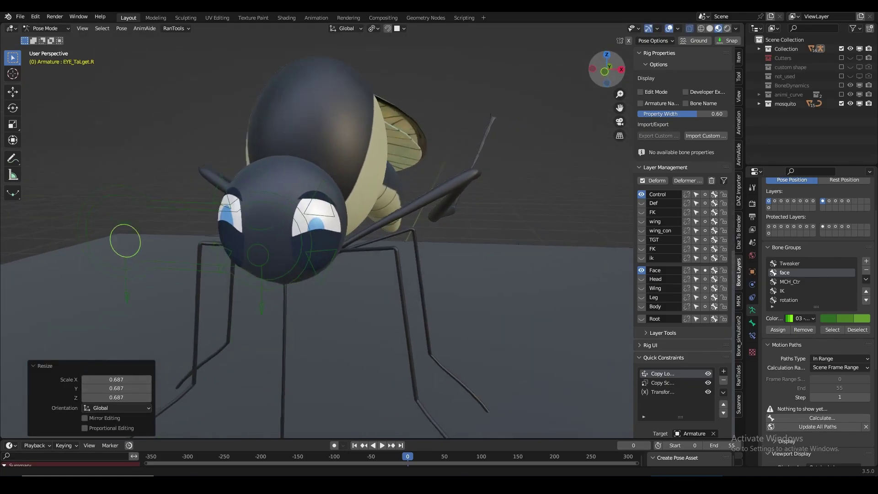
left_click(225, 256)
middle_click_drag(190, 269, 311, 166)
left_click(311, 170)
scroll(309, 198, "up", 2)
scroll(309, 198, "down", 2)
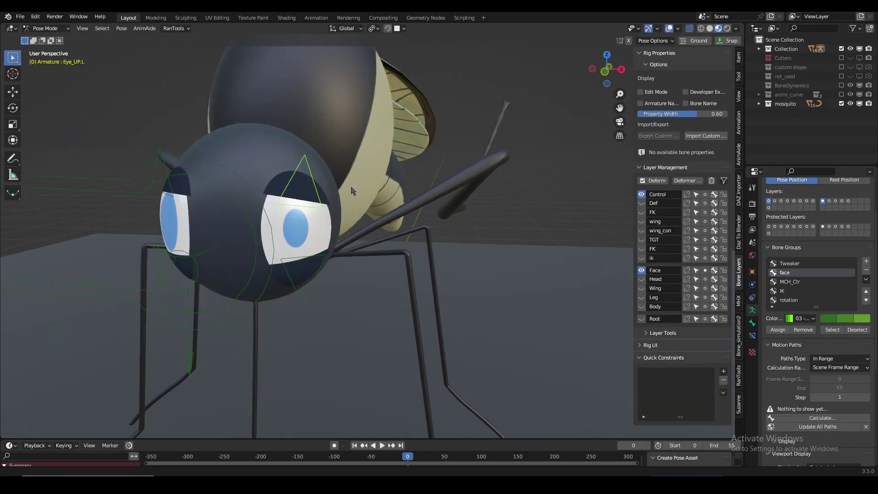
scroll(309, 198, "up", 2)
key("g")
left_click(334, 276)
Move the Eye_Down.L and Eye_Down.R lower eyelid controls to close the eyes.
left_click(278, 317)
key("g")
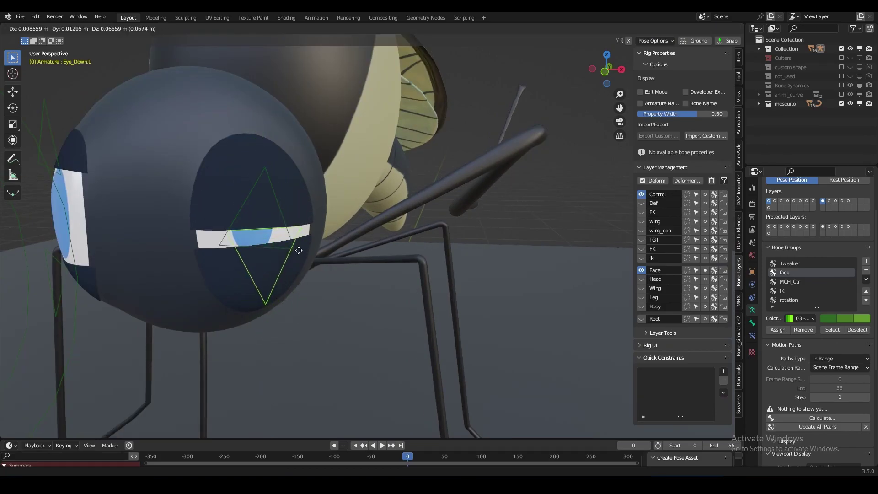
left_click(306, 229)
middle_click_drag(306, 228, 377, 174)
left_click(386, 207)
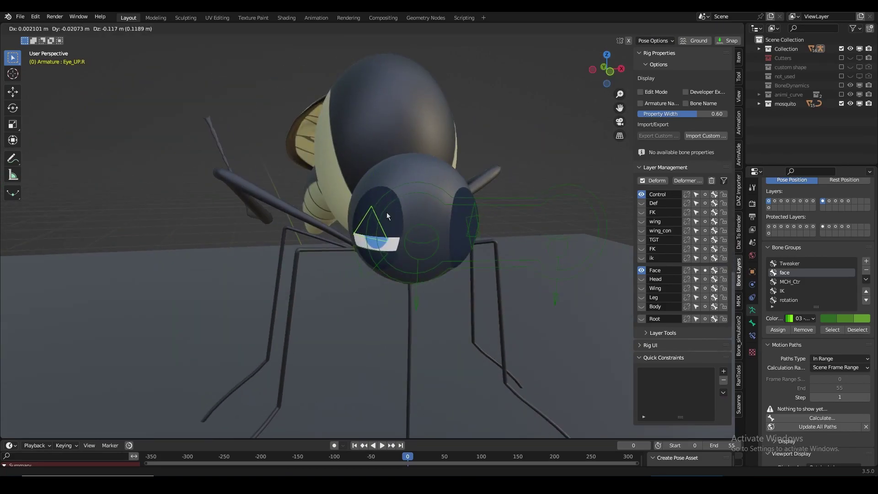
key("g")
left_click(377, 264)
left_click(411, 220)
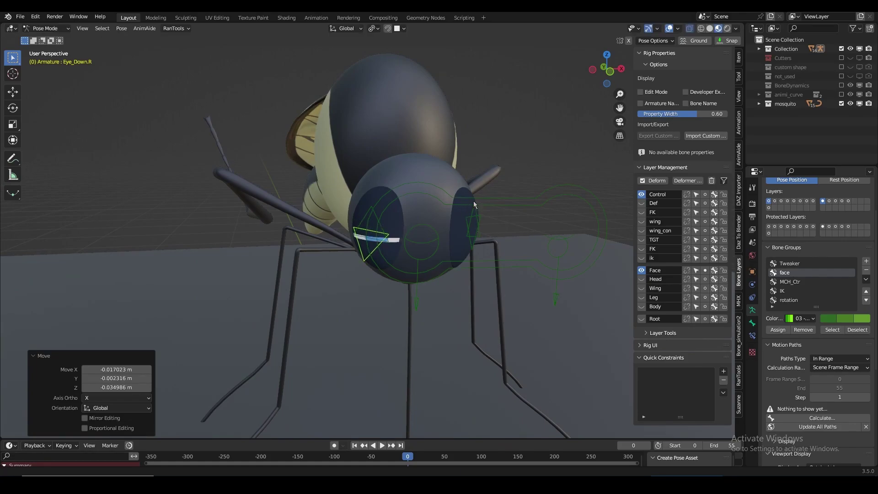
mouse_move(606, 69)
left_mouse_down()
mouse_move(594, 69)
mouse_move(610, 66)
mouse_move(603, 72)
left_mouse_up()
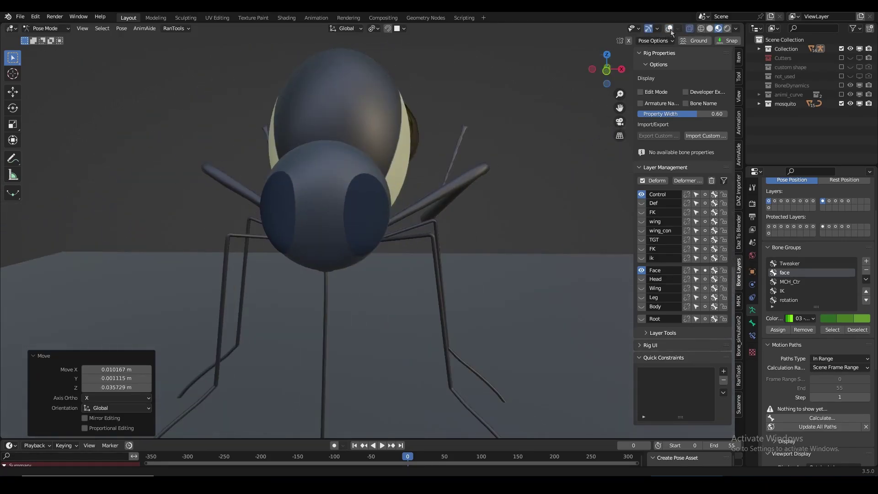
Undo the eyelid moves so the eyes reopen, then select the heat_Tweaker head control.
key("ctrl+z")
scroll(429, 143, "up", 2)
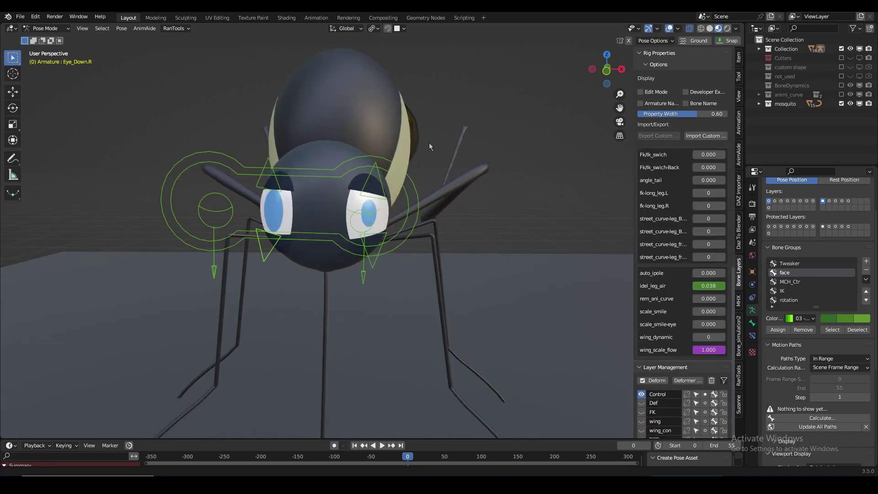
left_click(502, 130)
left_click_drag(606, 68, 589, 71)
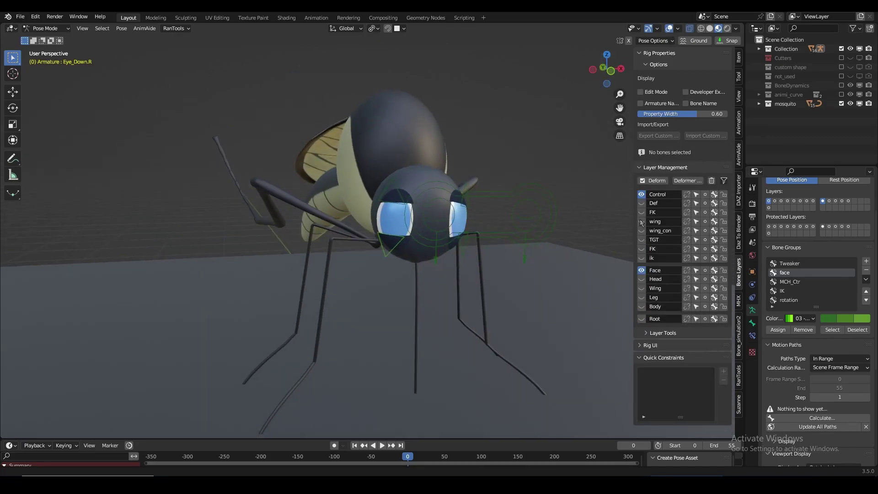
left_click(426, 228)
scroll(537, 238, "up", 2)
Test the head tweaker, then rotate the head_rot control around the Y axis.
key("g")
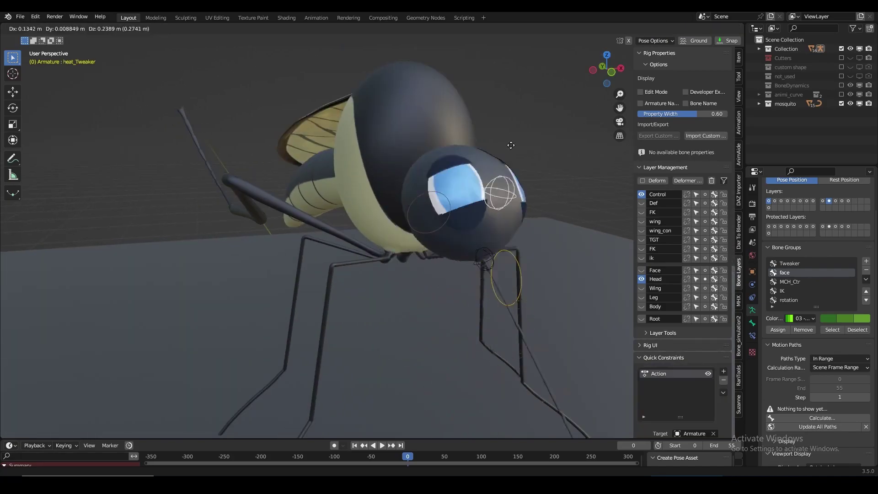
key("Escape")
left_click(571, 151)
left_click_drag(606, 68, 606, 71)
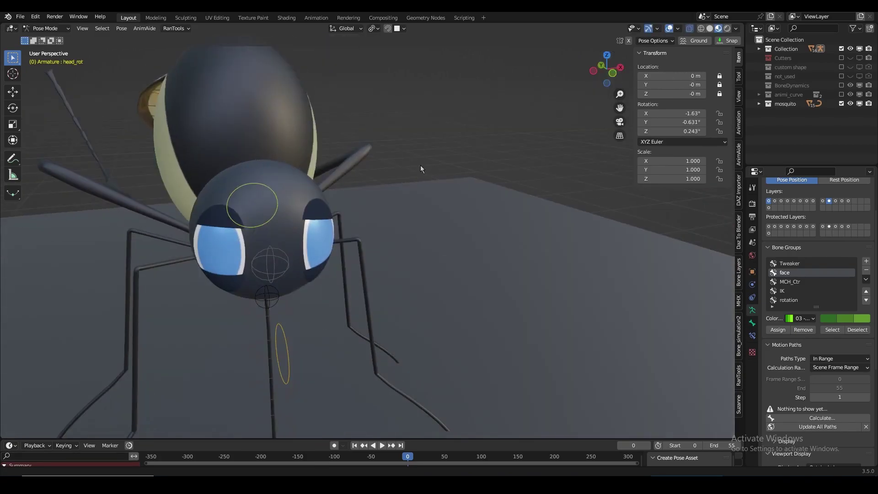
key("r")
key("y")
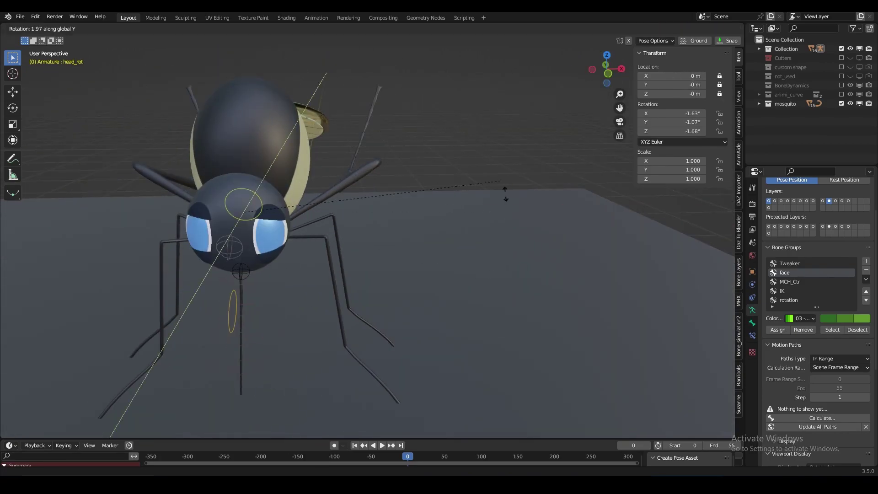
mouse_move(486, 414)
middle_mouse_down()
mouse_move(418, 305)
mouse_move(634, 110)
mouse_move(506, 223)
middle_mouse_up()
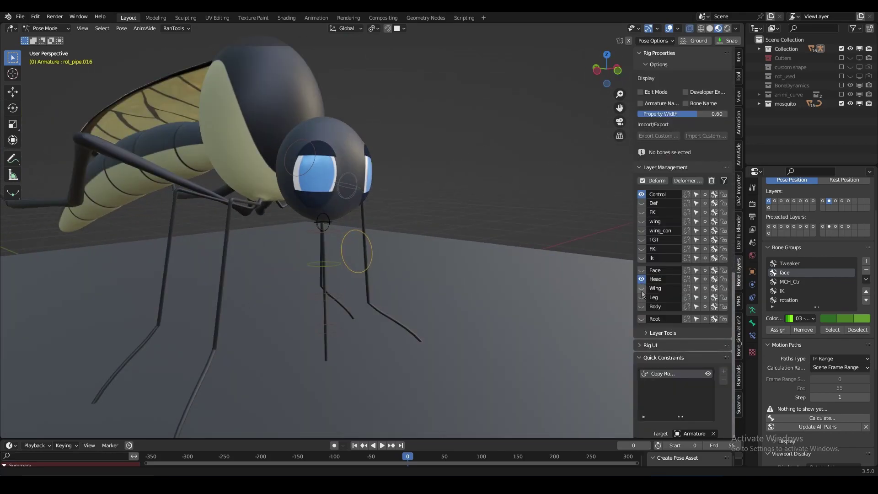
Show the wing control layer and raise the wings by moving Bone.010.
left_click(641, 288)
mouse_move(471, 168)
middle_mouse_down()
mouse_move(391, 171)
mouse_move(577, 78)
mouse_move(387, 140)
middle_mouse_up()
left_click(302, 187)
middle_click_drag(301, 188, 544, 99)
left_click_drag(606, 69, 612, 73)
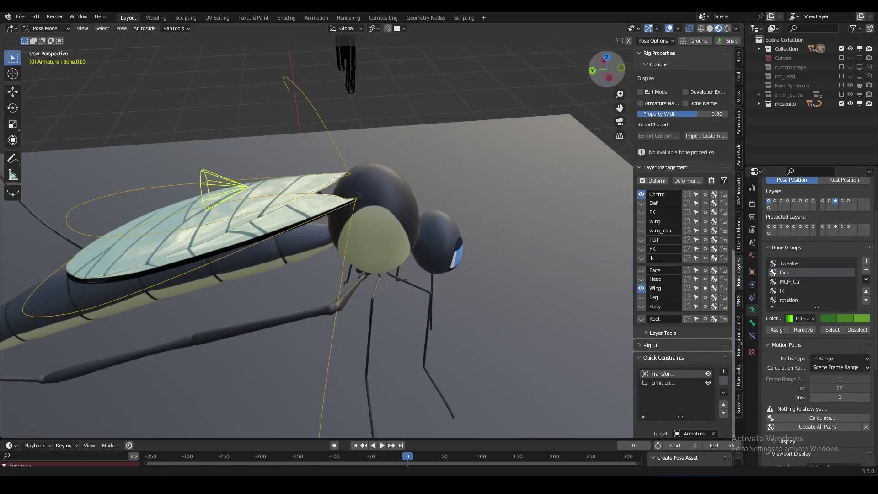
scroll(449, 221, "down", 2)
key("g")
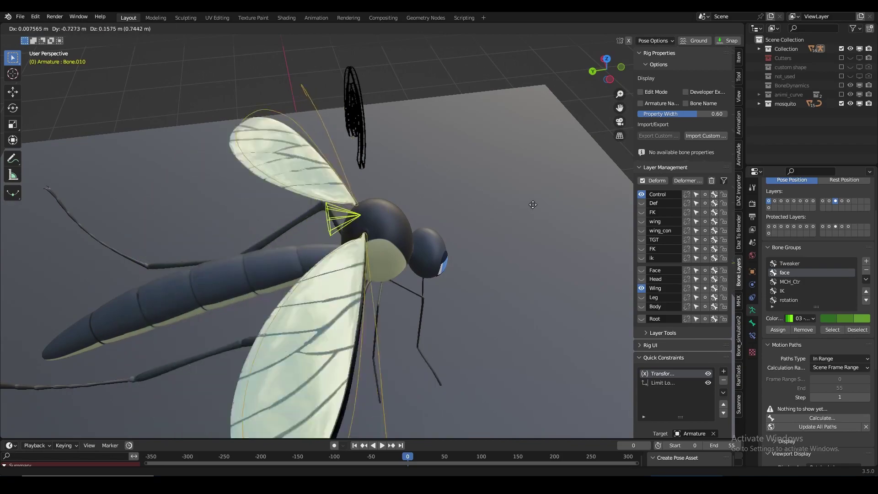
left_click(533, 205)
Switch to left orthographic view and select the right wing control.
scroll(533, 204, "down", 3)
mouse_move(603, 68)
left_mouse_down()
mouse_move(608, 74)
mouse_move(540, 158)
left_mouse_up()
left_click(606, 69)
scroll(614, 93, "down", 2)
left_click(480, 256, "shift")
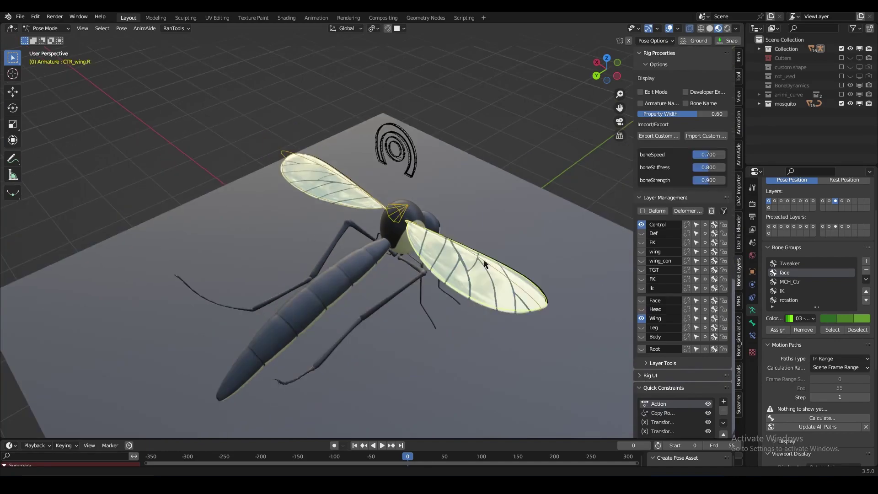
left_click_drag(606, 69, 603, 95)
middle_click_drag(608, 117, 504, 187)
Flap the right wing by rotating its control around the Y axis.
key("r")
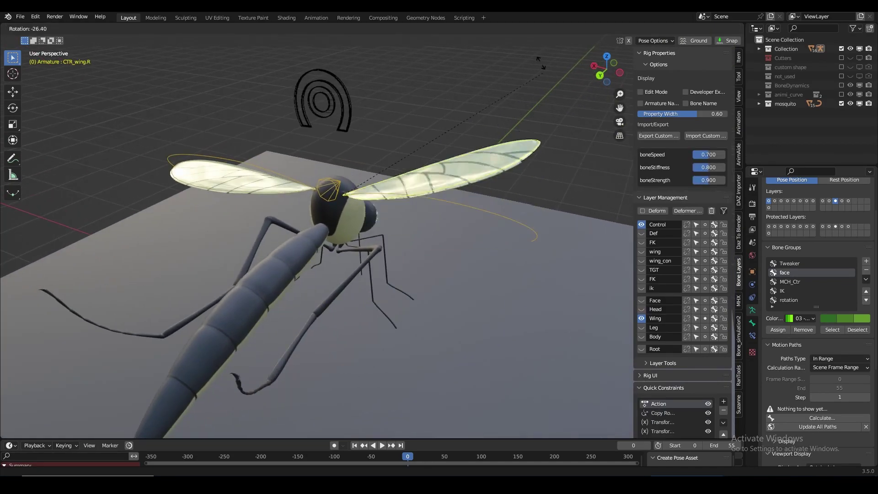
key("z")
right_click(555, 219)
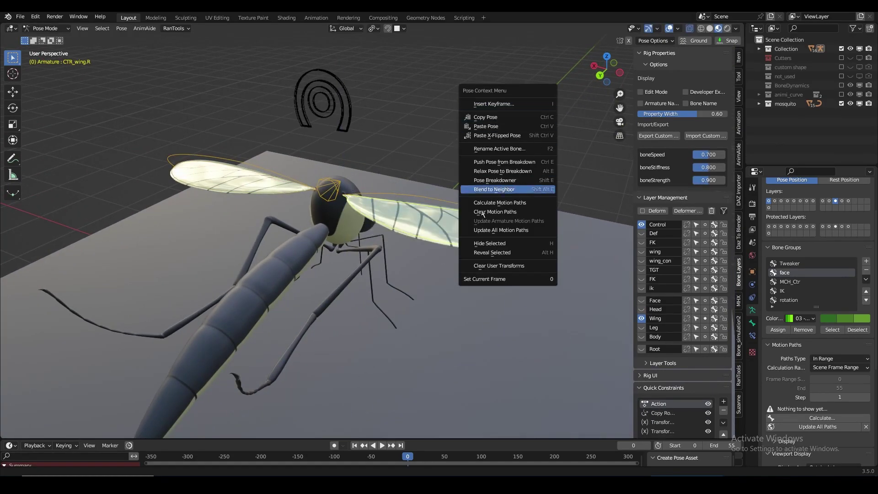
key("Escape")
key("r")
key("y")
left_click(520, 138)
Bend the right wing with its wing curve control.
middle_click_drag(520, 137, 490, 170)
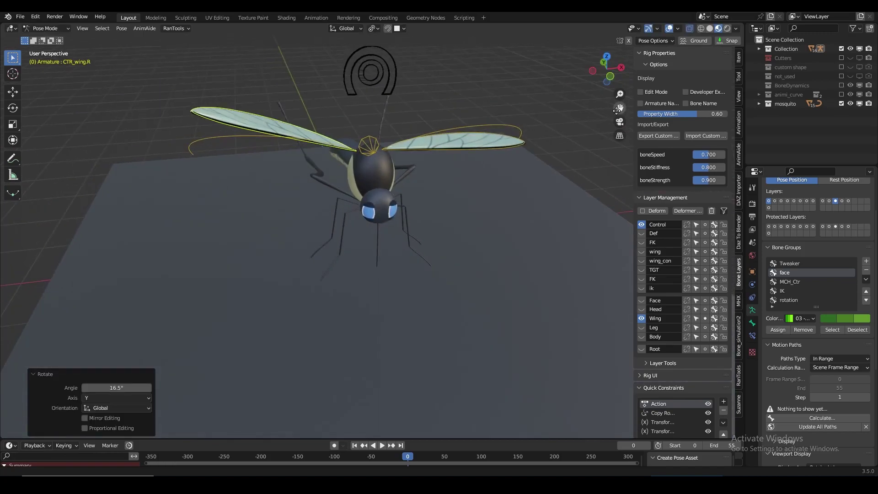
key("r")
key("Escape")
scroll(472, 166, "down", 2)
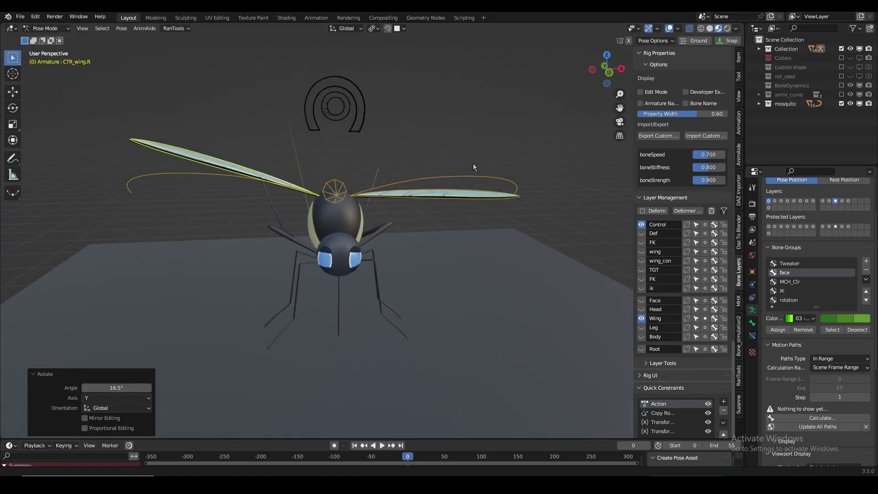
left_click(264, 175)
key("r")
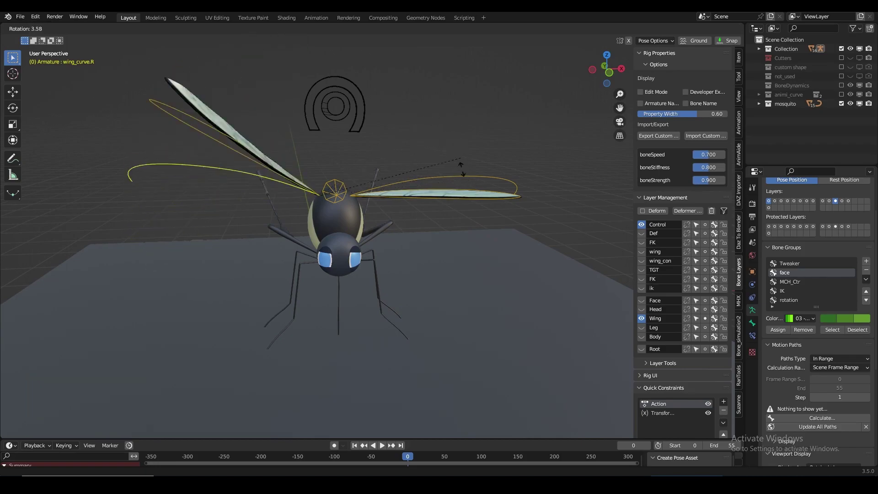
left_click(461, 168)
Rotate the right wing control further and bend its curve again.
left_click(253, 150)
key("r")
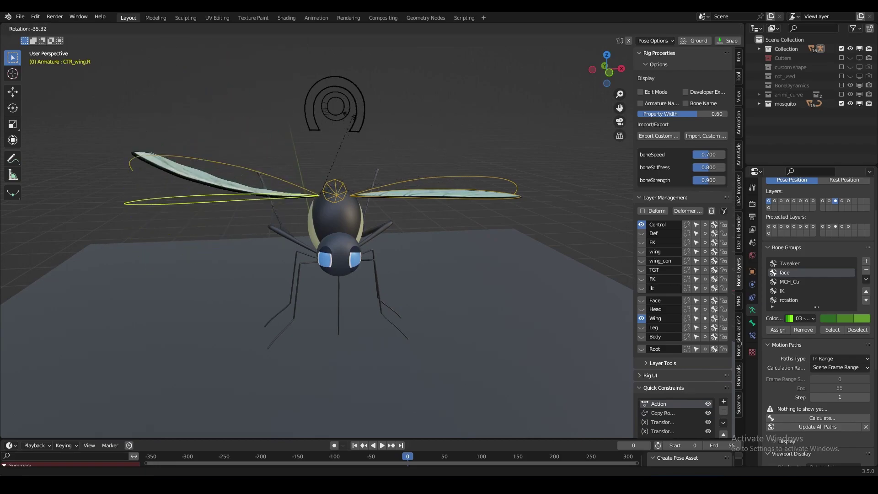
left_click(354, 118)
left_click(219, 201)
key("r")
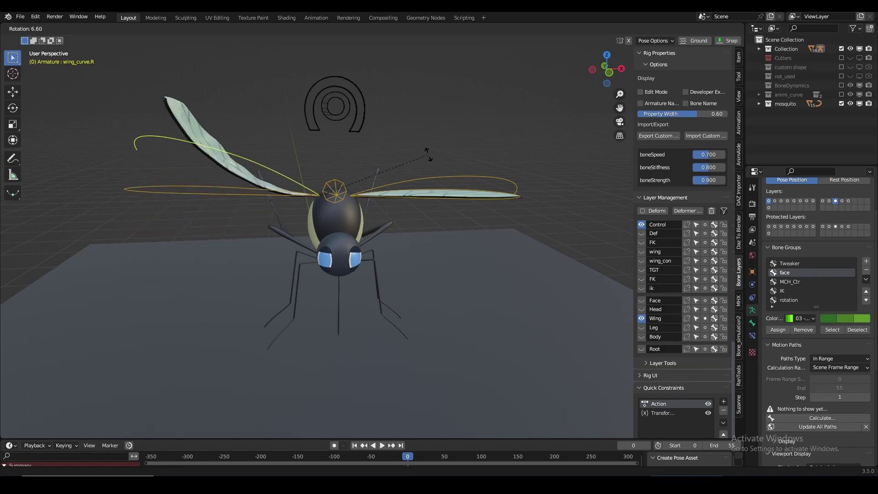
left_click(268, 191)
Rotate the left wing control and bend the left wing with its curve control.
left_click(470, 200)
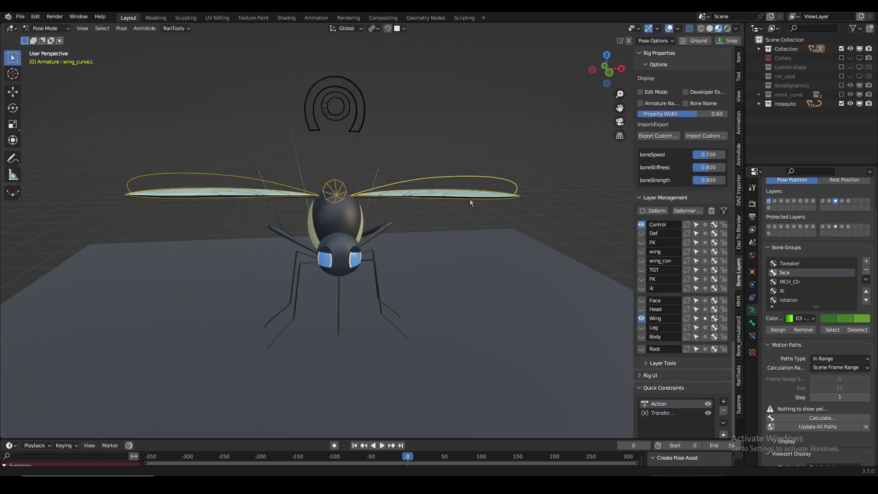
left_click(529, 91)
key("r")
left_click(536, 159)
key("r")
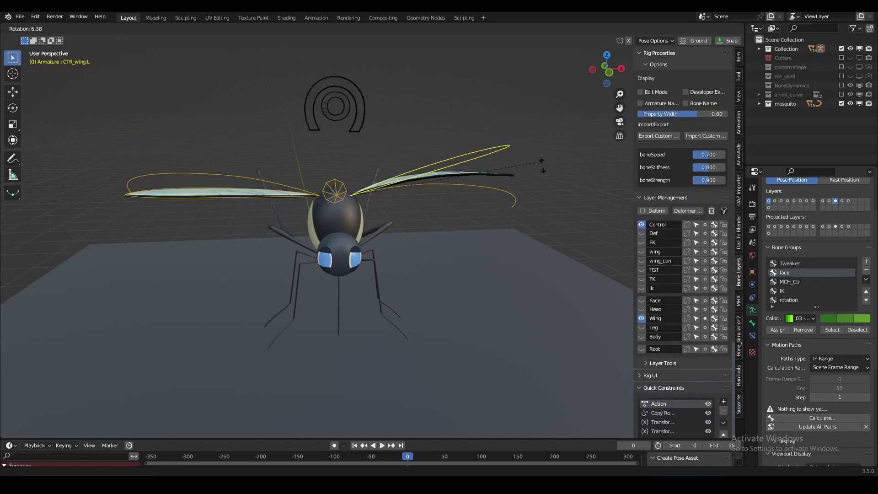
left_click(550, 191)
left_click(526, 223)
key("r")
left_click(545, 197)
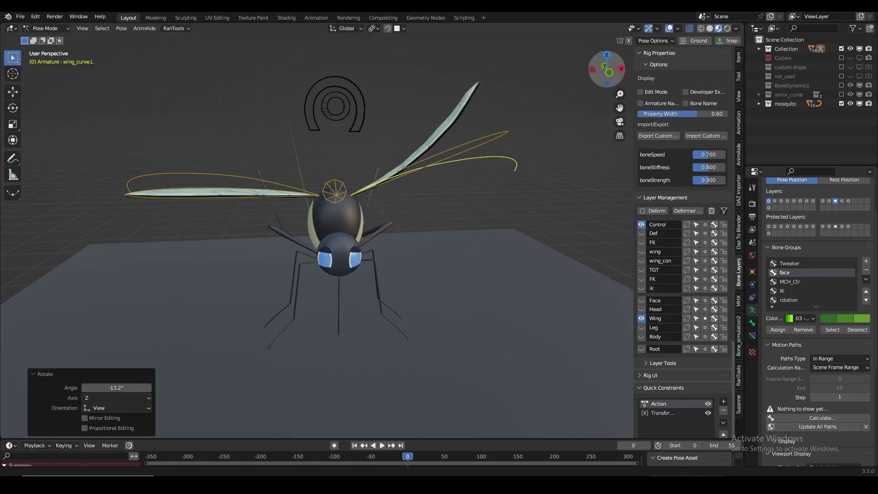
Rotate the left wing again around the Y axis and clear the selection.
mouse_move(546, 197)
middle_mouse_down()
mouse_move(540, 138)
mouse_move(512, 132)
middle_mouse_up()
key("r")
key("y")
left_click(538, 118)
left_click(512, 133)
left_click_drag(606, 68, 594, 73)
Fold the mosquito's wings back along its body with the wing fold control.
middle_click_drag(320, 192, 349, 230)
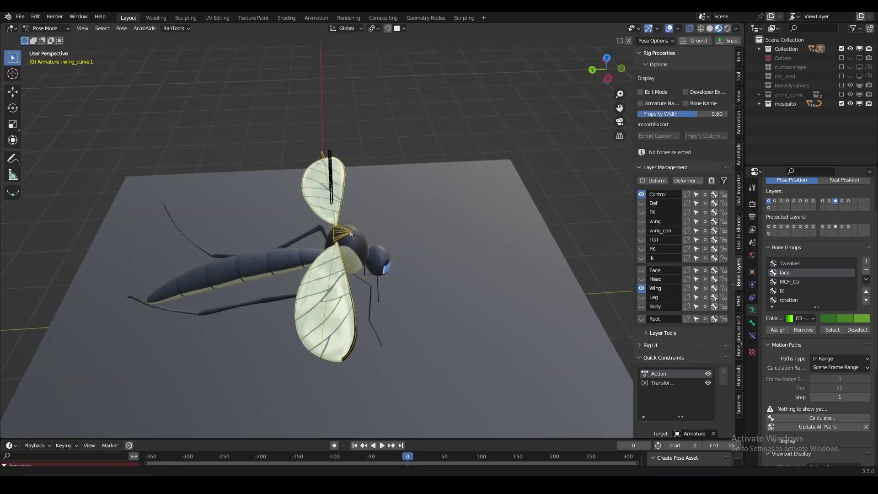
key("g")
left_click(497, 207)
left_click_drag(604, 69, 538, 223)
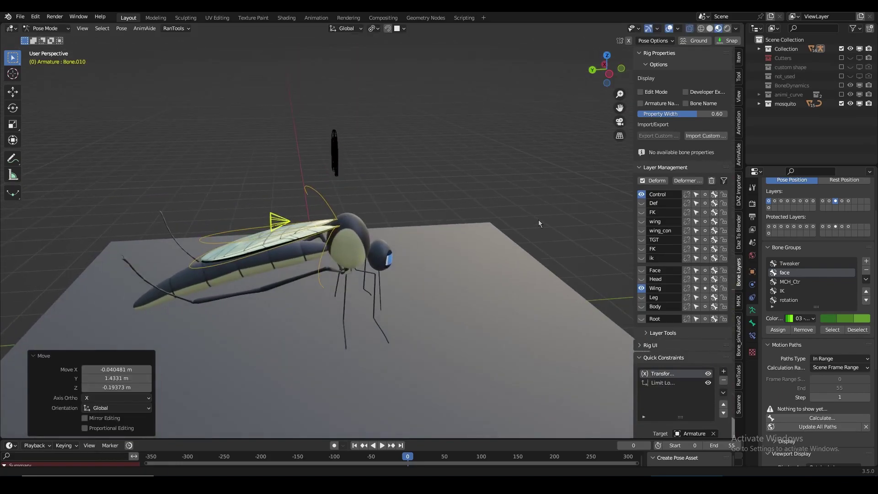
scroll(494, 202, "up", 3)
scroll(407, 288, "up", 3)
scroll(405, 320, "up", 2)
Reposition the right front leg using its IK and FK controls.
left_click(405, 320)
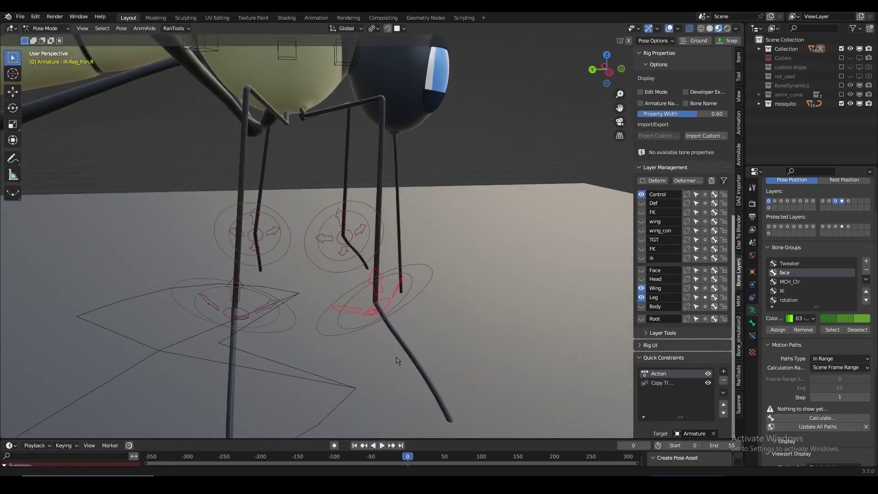
key("g")
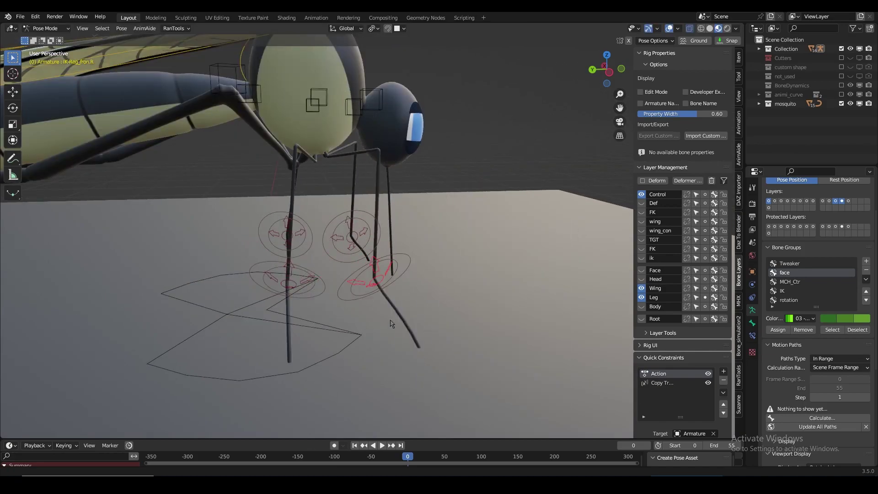
scroll(391, 323, "up", 1)
left_click(460, 304)
mouse_move(461, 303)
middle_mouse_down()
mouse_move(523, 270)
mouse_move(538, 232)
middle_mouse_up()
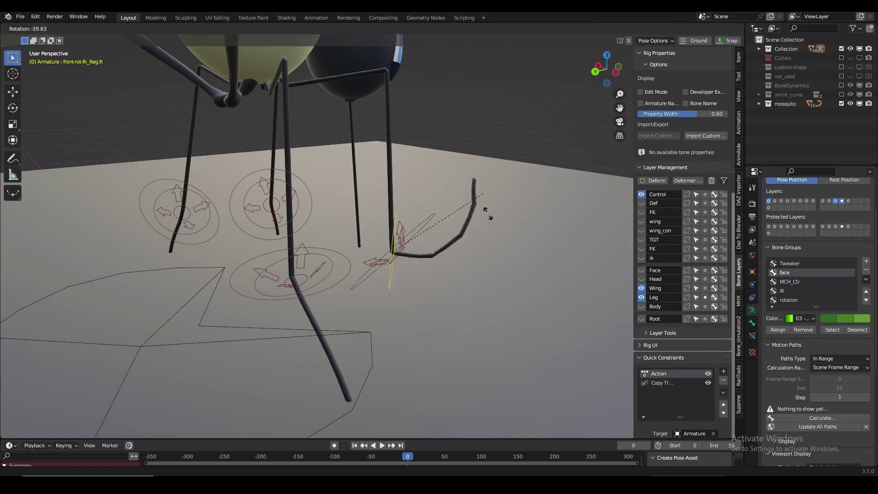
scroll(502, 181, "down", 2)
scroll(521, 164, "down", 1)
scroll(534, 194, "down", 2)
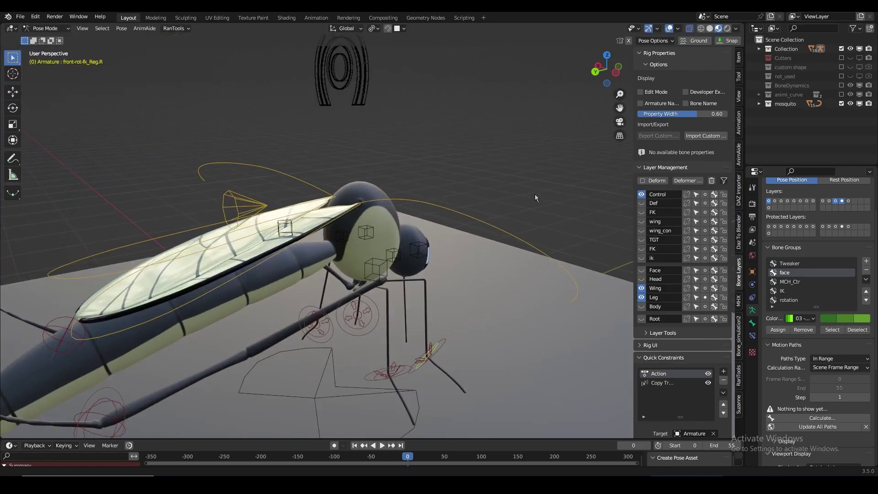
scroll(534, 194, "down", 1)
scroll(398, 364, "up", 1)
left_click(353, 314)
Try moving the master leg IK and left long leg IK controls, then cancel the moves.
middle_click_drag(419, 314, 566, 224)
left_click(566, 224)
key("g")
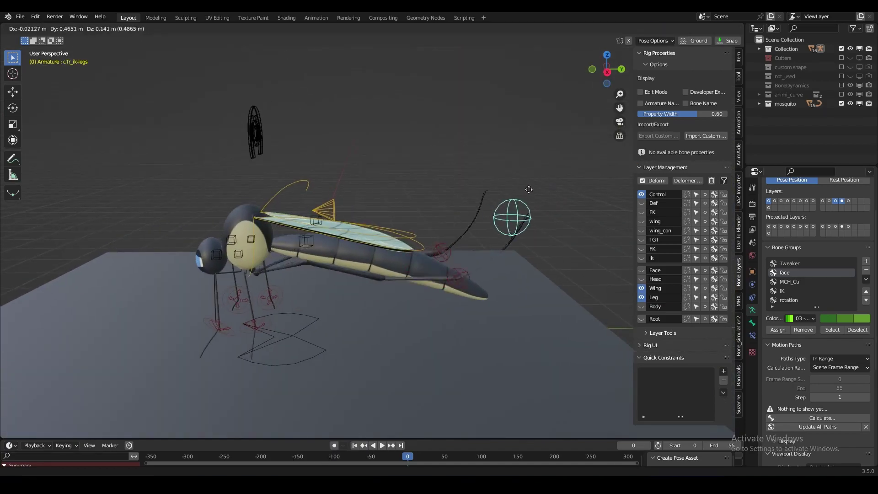
left_click(254, 259)
middle_click_drag(255, 258, 531, 212)
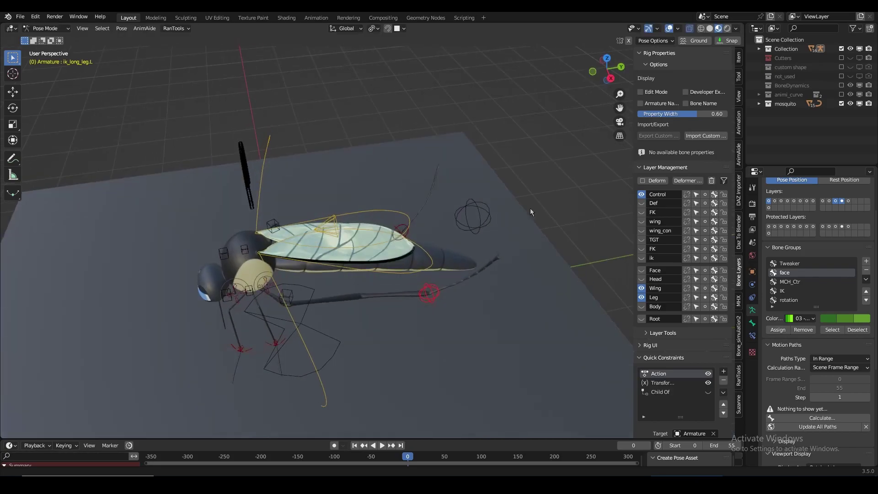
right_click(292, 241)
mouse_move(607, 68)
left_mouse_down()
mouse_move(571, 78)
mouse_move(425, 347)
left_mouse_up()
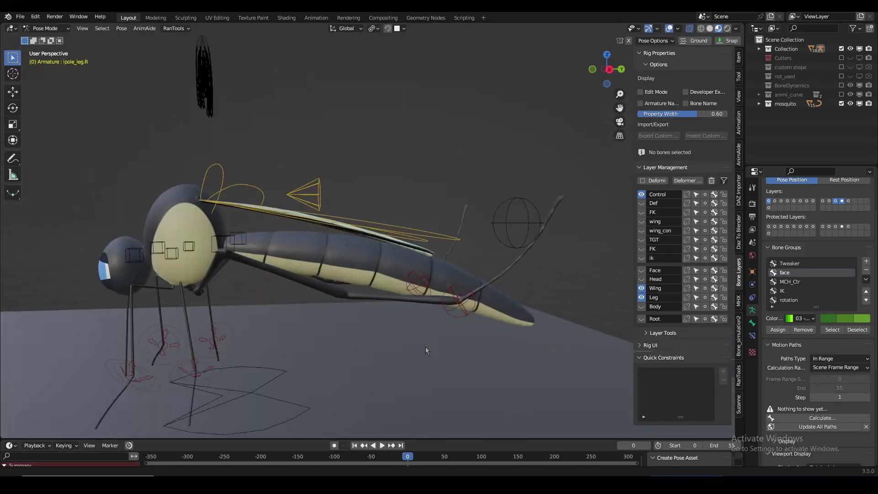
right_click(593, 312)
left_click(237, 129)
Bend the left and right back leg tips by rotating their tip controls.
left_click(442, 291)
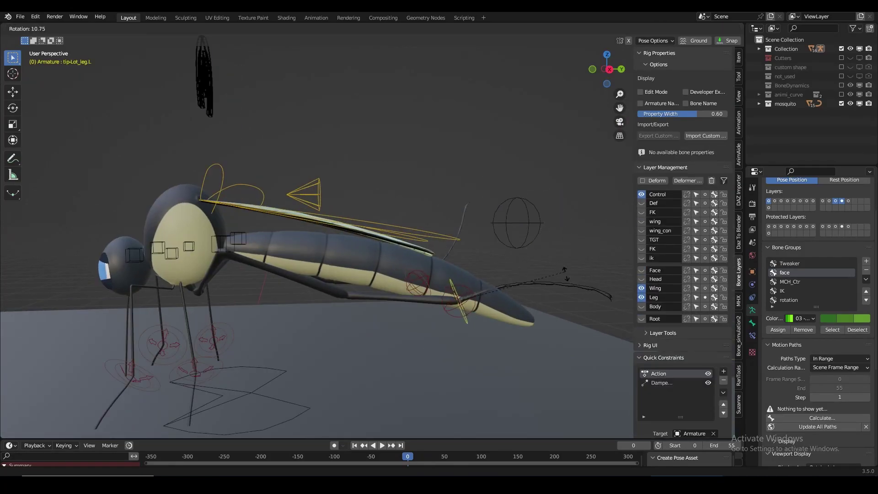
key("r")
key("r")
mouse_move(606, 68)
left_mouse_down()
mouse_move(595, 91)
mouse_move(571, 73)
mouse_move(540, 83)
left_mouse_up()
left_click(605, 279)
left_click(269, 303)
key("r")
left_click(398, 301)
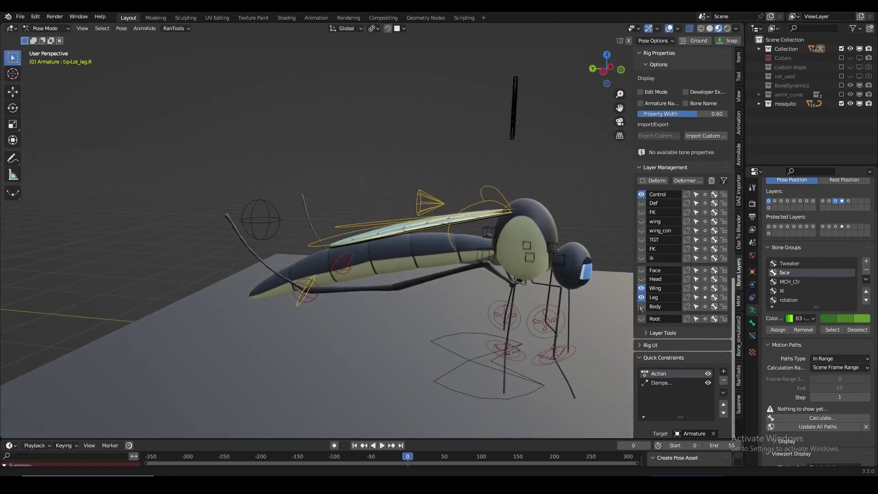
Hide the wing and leg control layers and show only the body controls.
left_click(642, 288)
left_click(642, 297)
left_click(641, 307)
left_click_drag(619, 107, 530, 181)
Shift and reshape the torso with the Torso and Torso_Tweaker controls.
key("g")
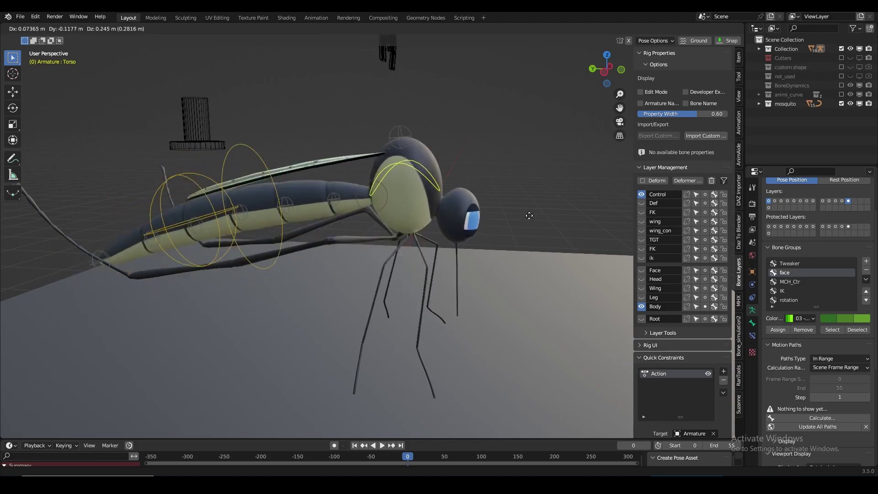
left_click(501, 171)
left_click(392, 178)
key("g")
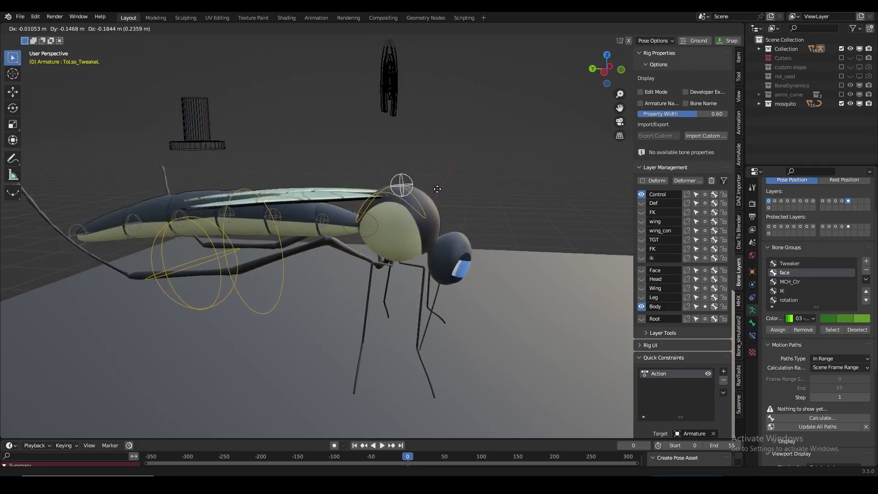
left_click(490, 159)
Swing the wings back open.
middle_click_drag(489, 159, 598, 261)
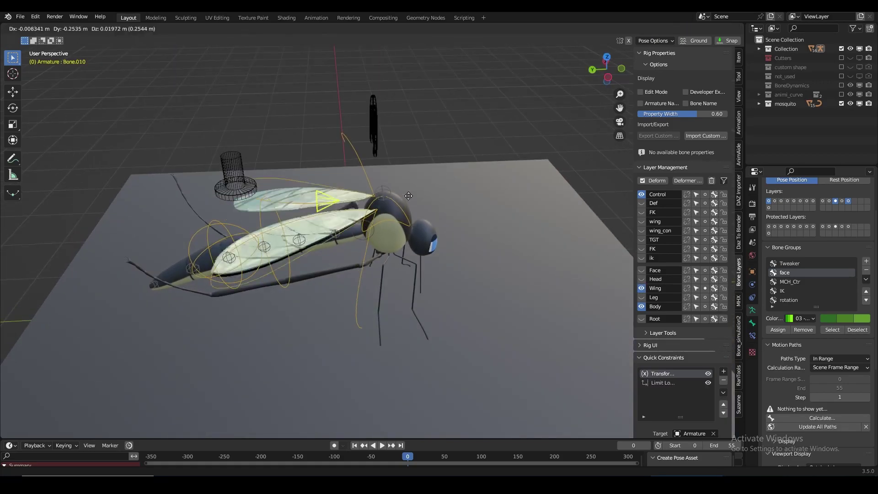
left_click_drag(377, 253, 301, 206)
middle_click_drag(544, 84, 462, 140)
Test-rotate main-rot_body on the X axis, then cancel to keep the abdomen straight.
key("r")
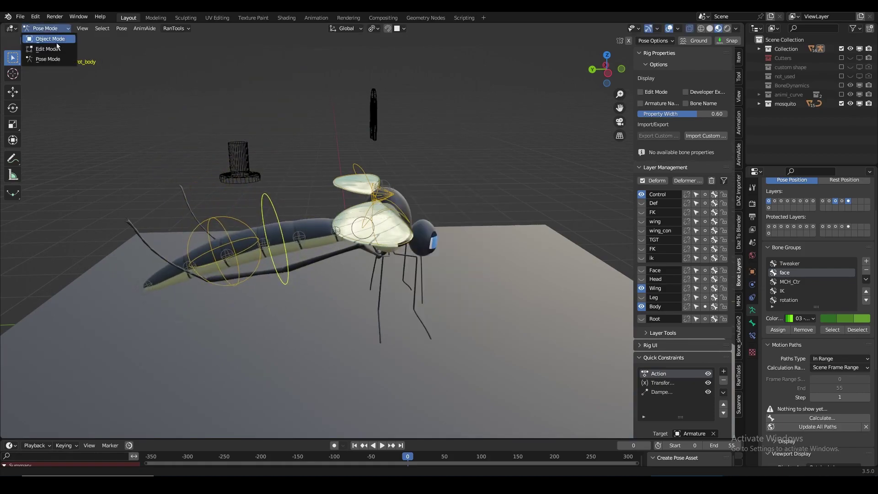
left_click(57, 42)
key("ctrl+Tab")
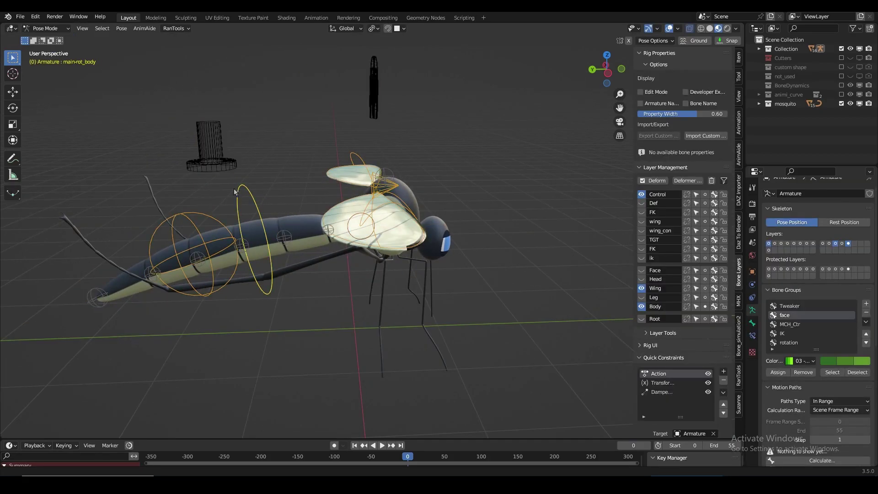
key("r")
key("x")
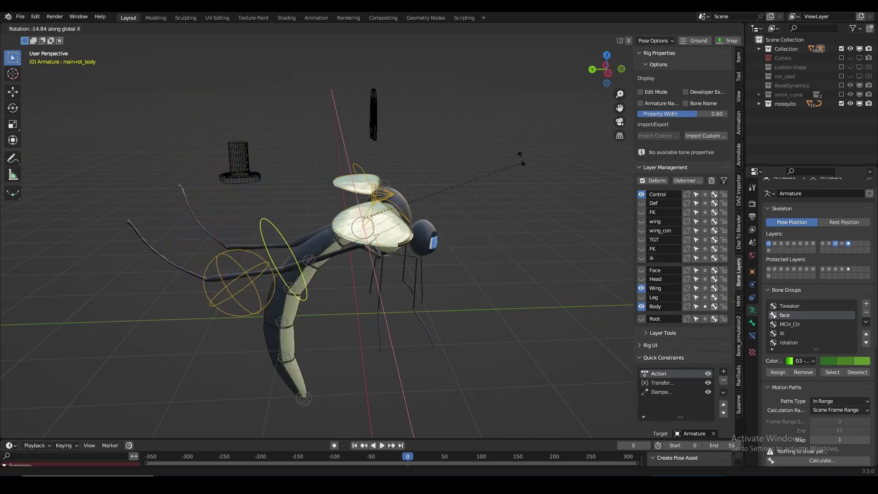
key("Escape")
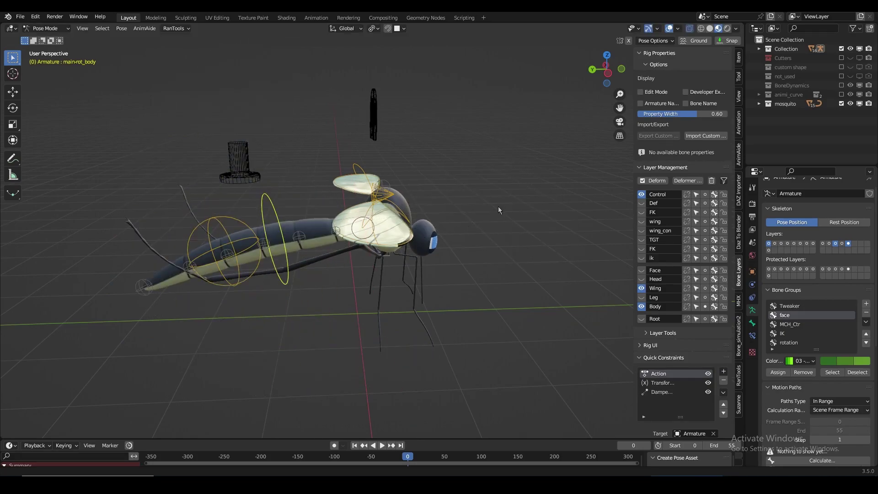
middle_click_drag(314, 198, 391, 188)
Fold the wing back along the body.
scroll(391, 189, "up", 2)
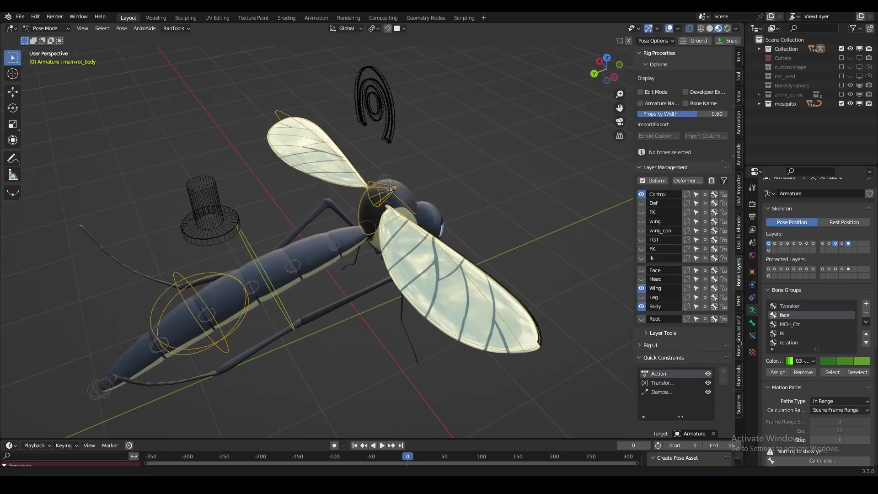
key("g")
left_click(391, 225)
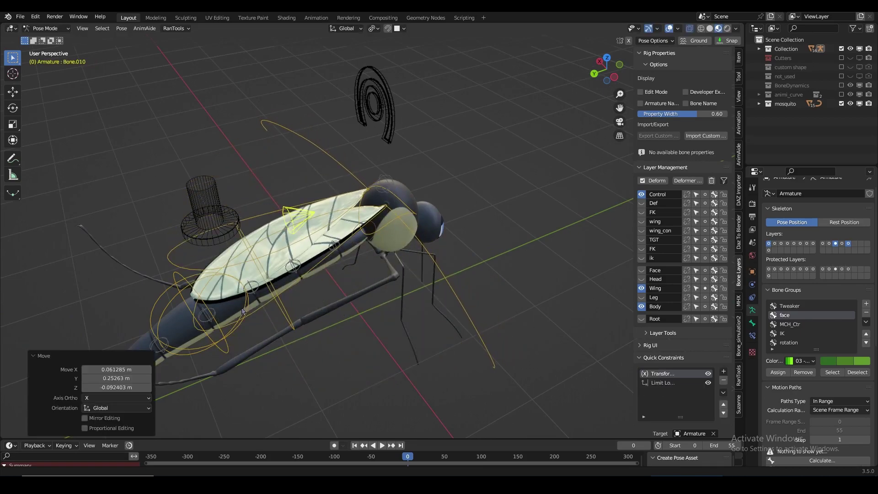
Scale the scale_body control up to 3.833.
left_click(242, 311)
middle_click_drag(242, 311, 465, 203)
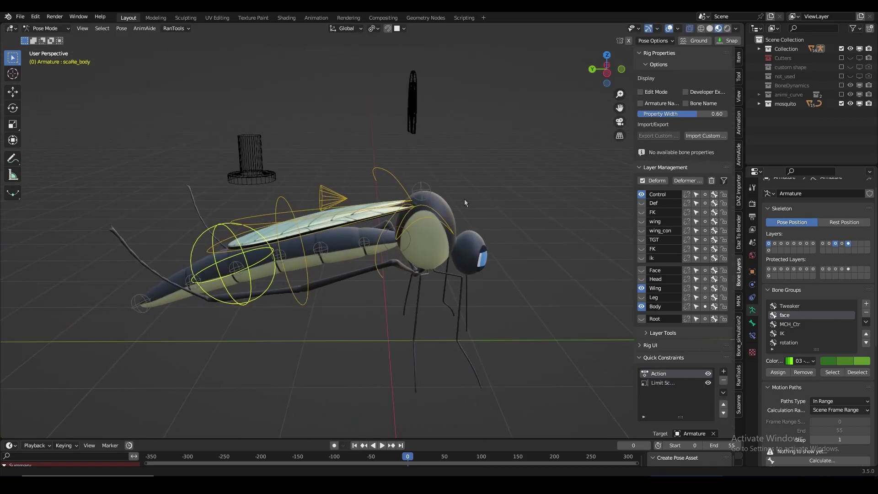
key("s")
left_click(560, 55)
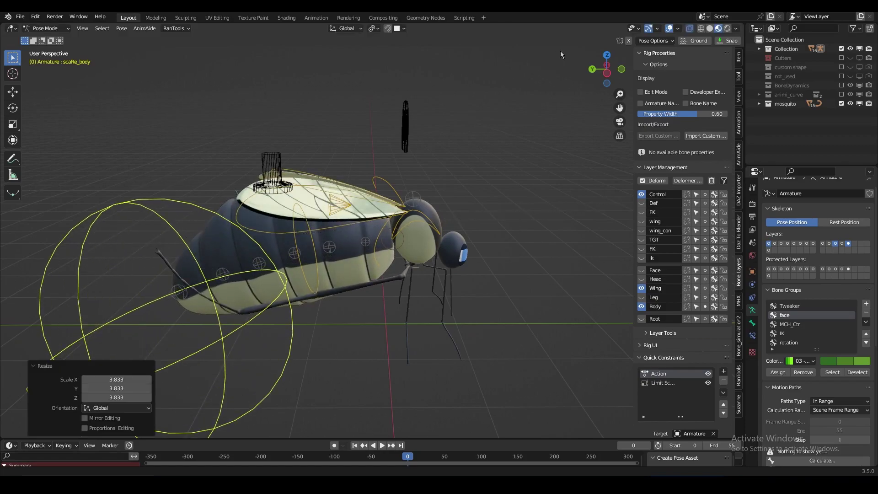
left_click_drag(604, 69, 621, 89)
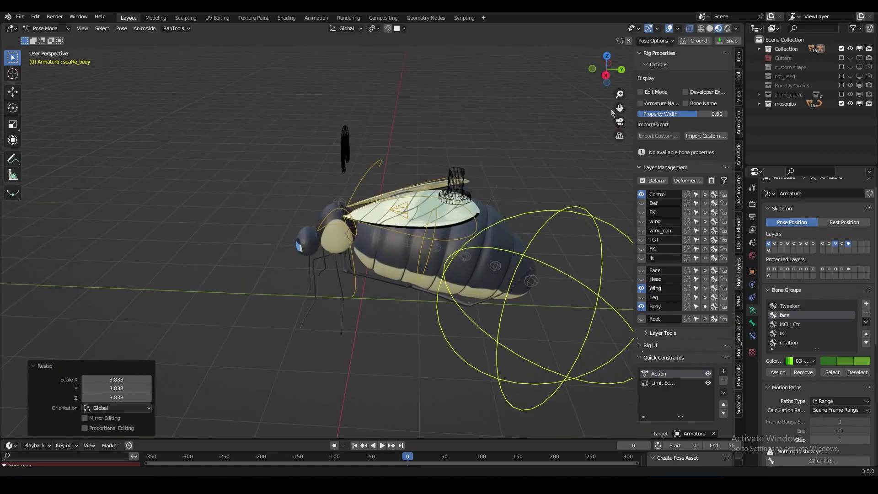
scroll(682, 183, "down", 2)
Rescale scale_body, undoing once, until the abdomen is inflated to 6.617.
key("s")
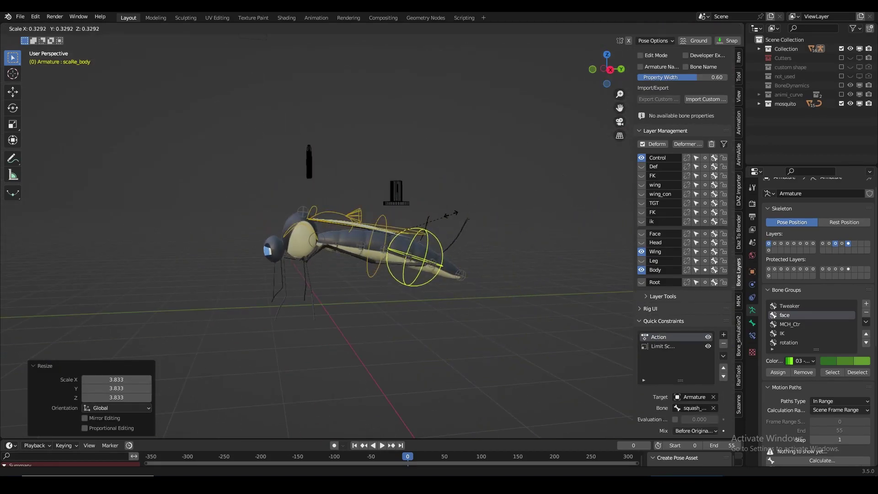
middle_click_drag(450, 214, 497, 193)
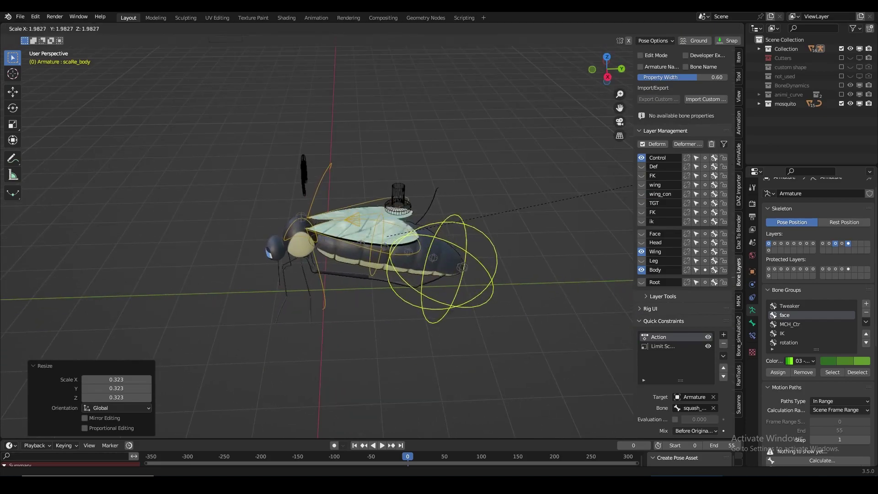
left_click_drag(589, 72, 539, 75)
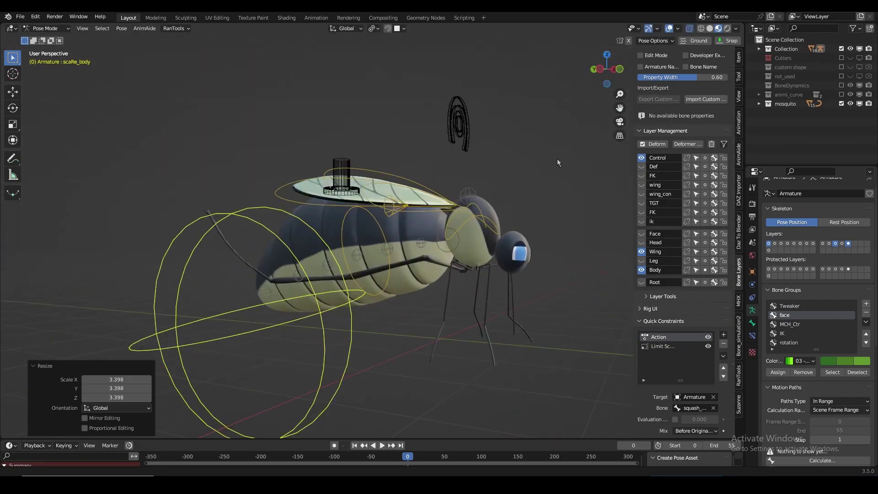
key("s")
key("ctrl+z")
key("s")
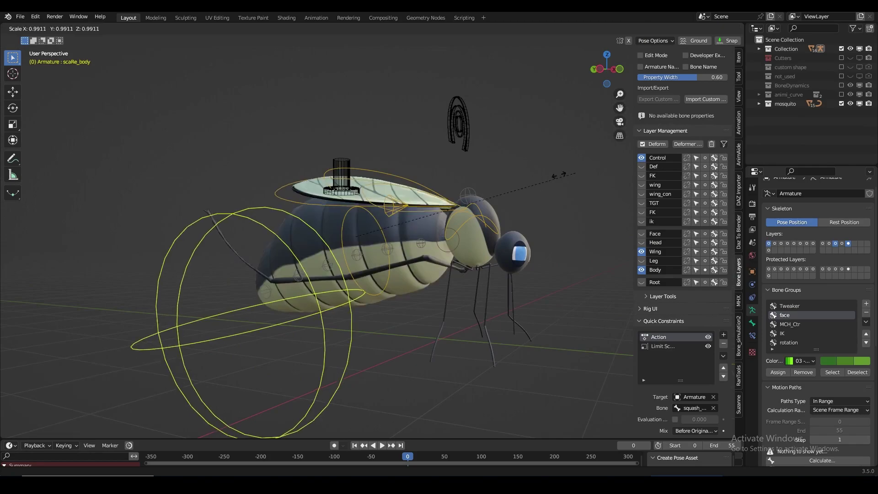
left_click(563, 125)
middle_click_drag(563, 124, 412, 105)
key("s")
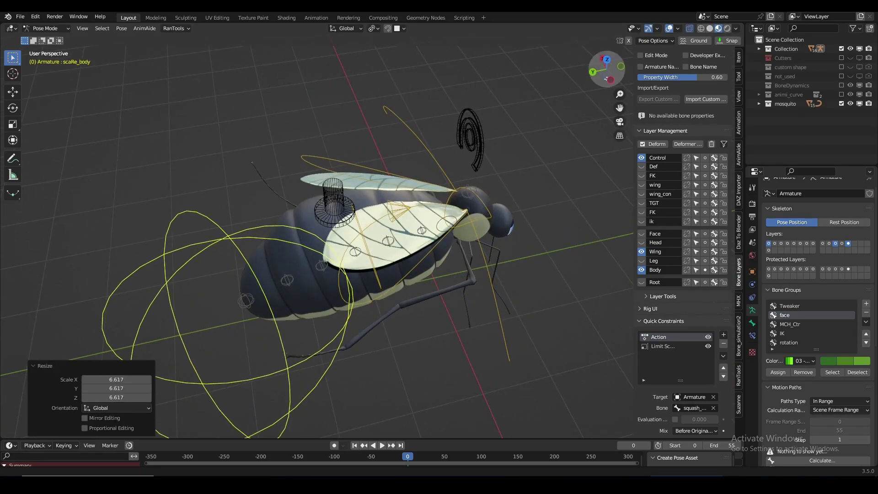
left_click_drag(606, 68, 579, 115)
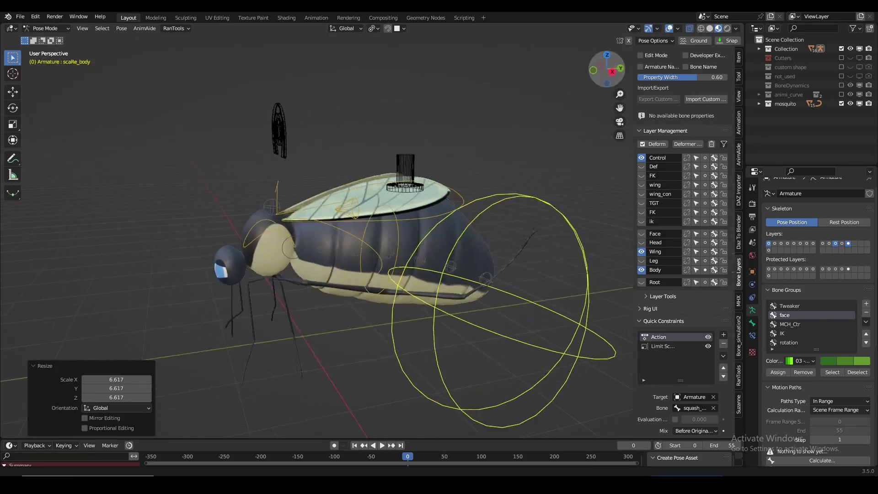
left_click_drag(607, 68, 601, 66)
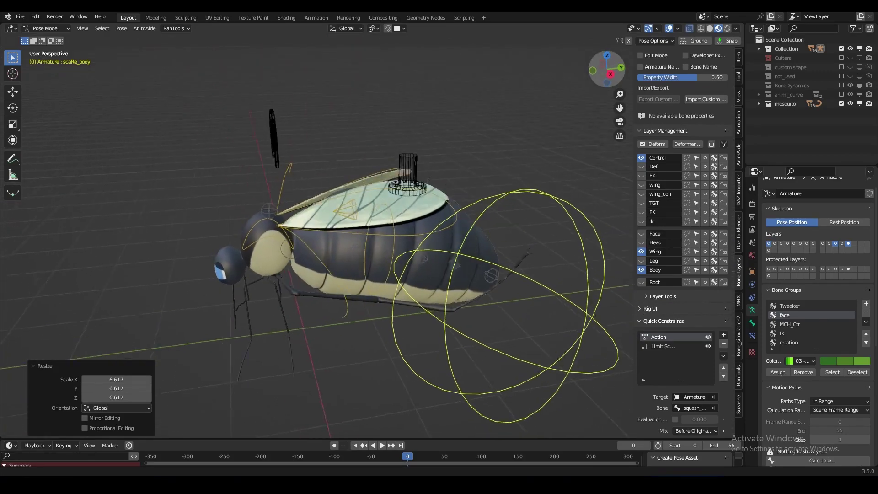
Undo the body scaling and show the Root bone layer.
key("ctrl+z")
left_click(641, 282)
scroll(645, 283, "up", 2)
left_click_drag(607, 68, 590, 82)
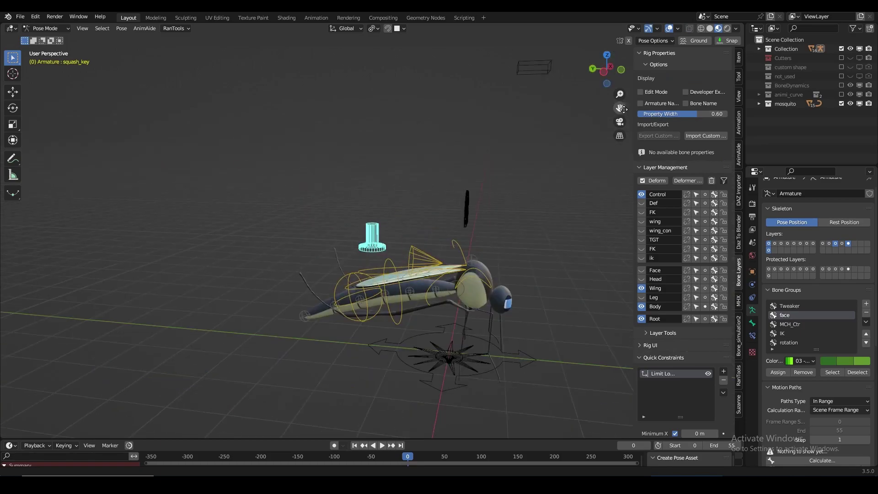
middle_click_drag(405, 267, 515, 251)
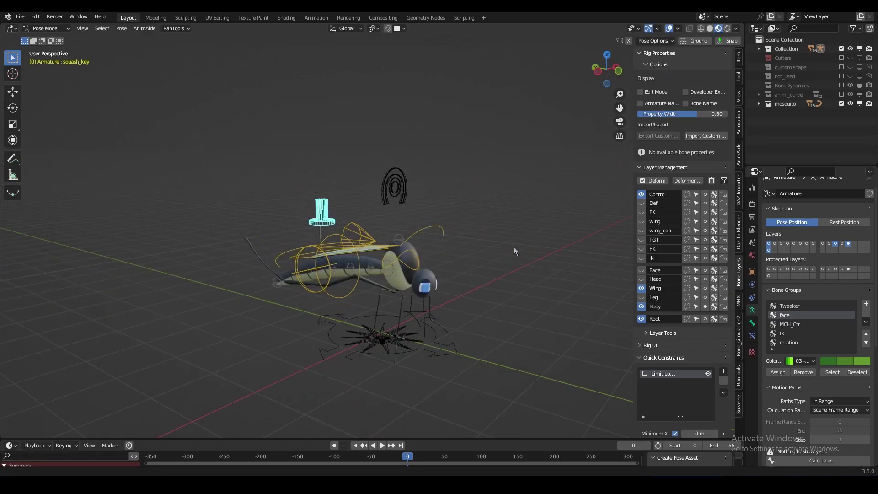
Lower the squash_key control to squash the mosquito flat.
left_click(512, 200)
mouse_move(512, 199)
middle_mouse_down()
mouse_move(457, 137)
mouse_move(556, 175)
middle_mouse_up()
key("g")
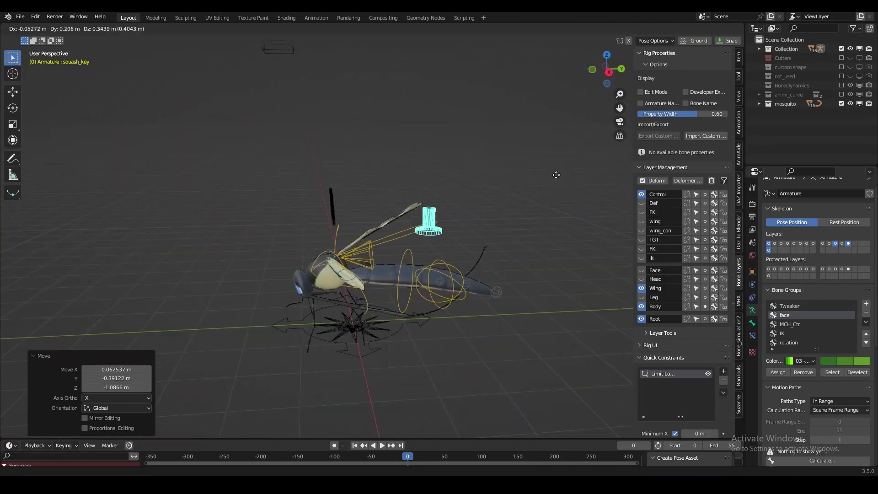
key("g")
left_click(556, 175)
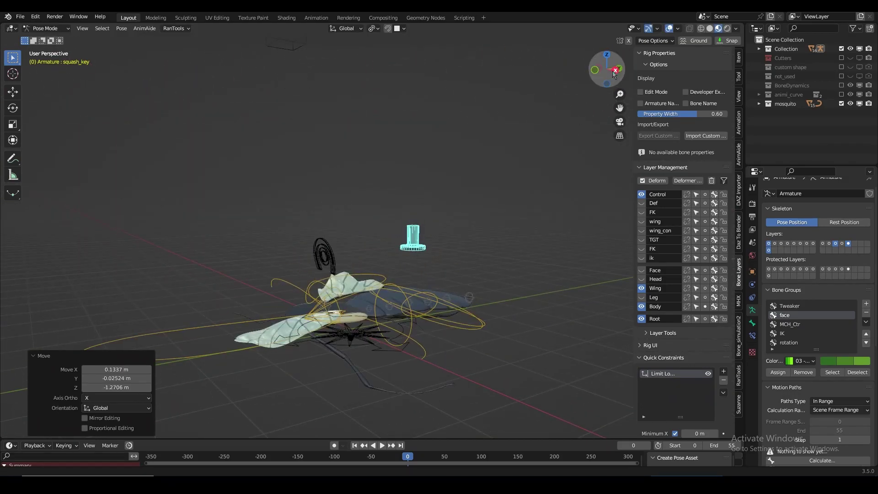
middle_click_drag(555, 175, 513, 209)
key("g")
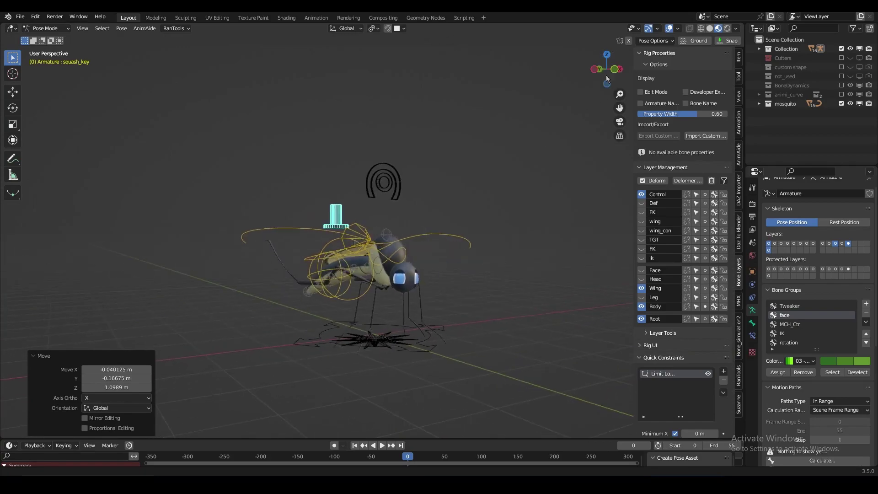
key("g")
left_click(569, 247)
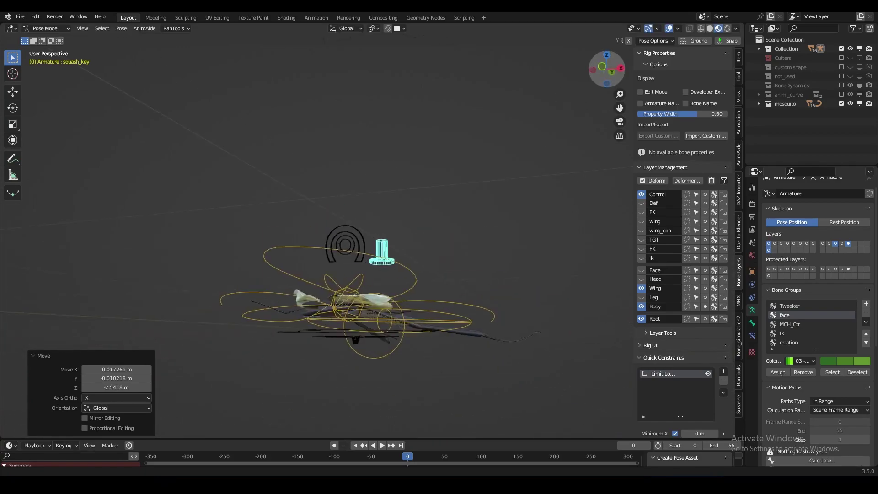
Hide the bone and grid overlays and view the rig from the right side.
left_click(678, 29)
mouse_move(606, 69)
left_mouse_down()
mouse_move(519, 231)
mouse_move(540, 160)
mouse_move(550, 211)
left_mouse_up()
key("g")
key("KP_3")
key("g")
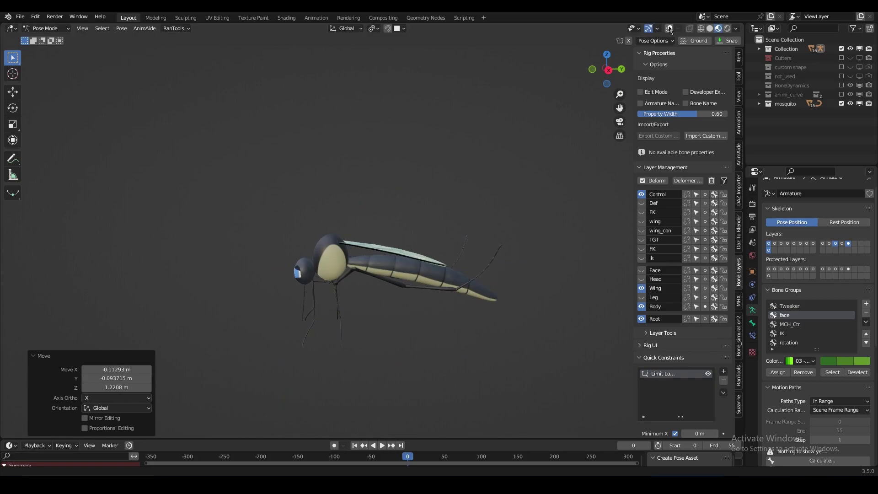
left_click_drag(607, 64, 594, 77)
Test moving the root_axis control and cancel, then select root_UP.
left_click(506, 205)
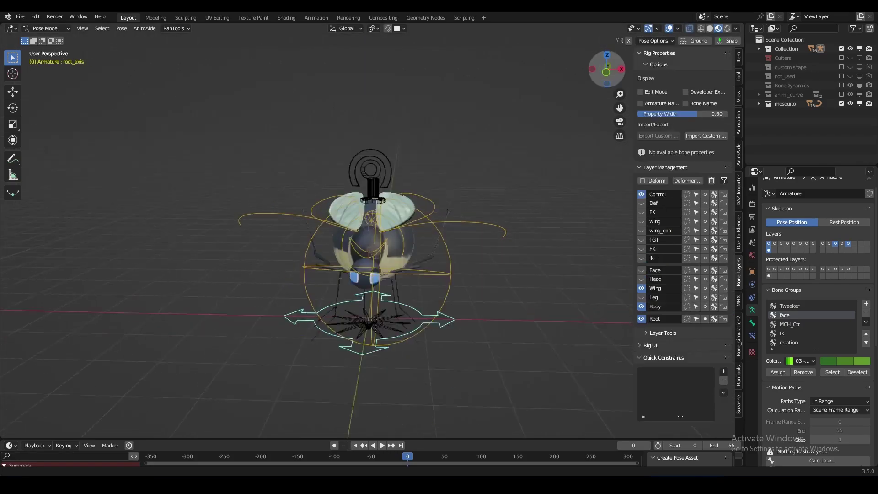
key("g")
key("Escape")
right_click(226, 274)
left_click(334, 313)
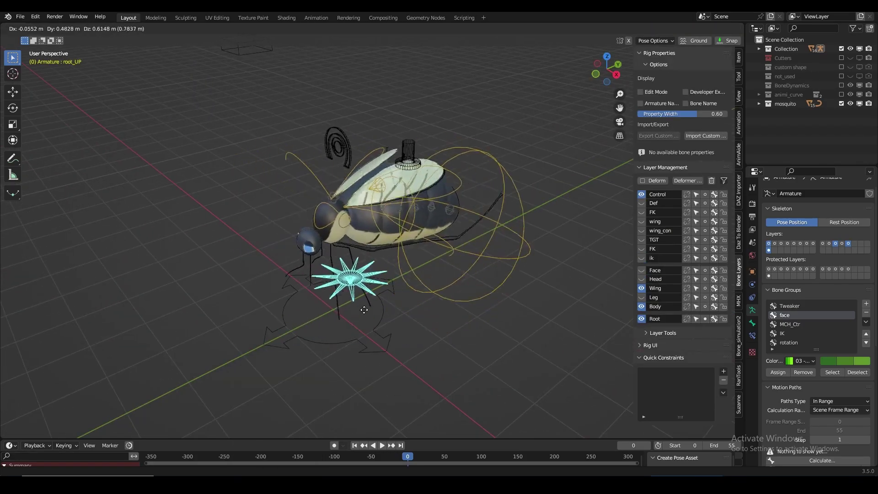
mouse_move(607, 64)
left_mouse_down()
mouse_move(618, 83)
mouse_move(512, 224)
left_mouse_up()
Deselect all bones so the rig rests unsquashed.
key("a")
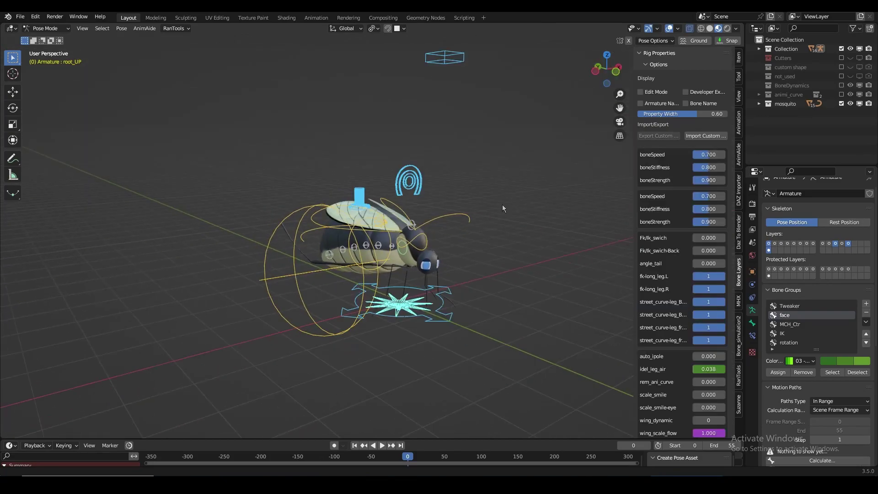
left_click(512, 224)
middle_click_drag(512, 224, 509, 182)
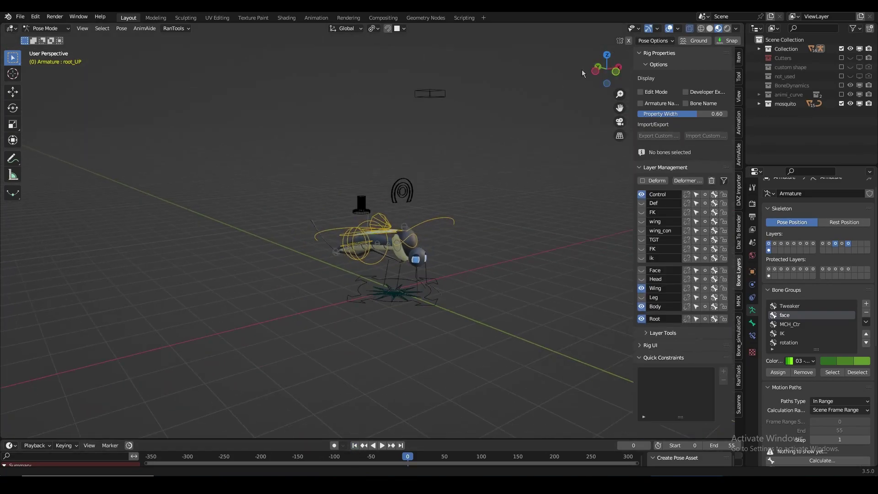
mouse_move(583, 74)
left_mouse_down()
mouse_move(610, 74)
mouse_move(591, 85)
mouse_move(608, 76)
left_mouse_up()
scroll(497, 212, "up", 5)
scroll(489, 215, "down", 3)
Play the flying animation and calculate motion paths for frames 0–55.
key("space")
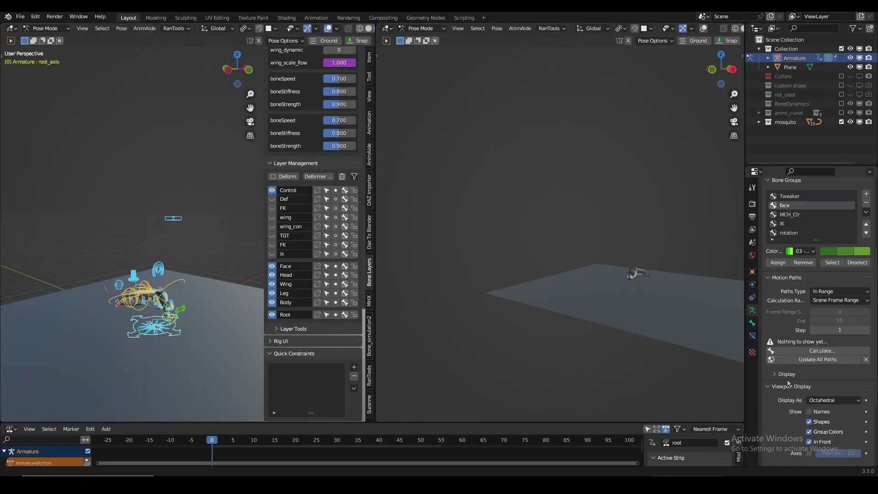
left_click(817, 350)
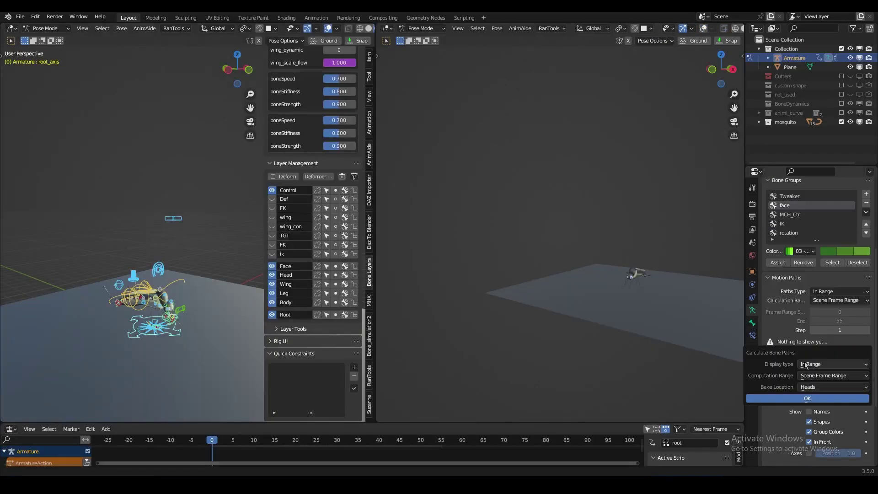
scroll(132, 229, "down", 3)
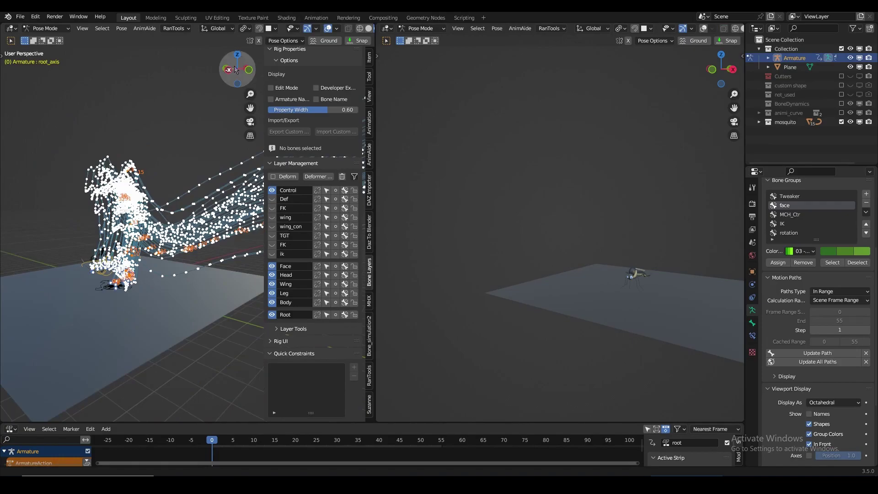
Orbit the left viewport around the dotted motion paths and switch it to top orthographic view.
left_click_drag(237, 69, 244, 67)
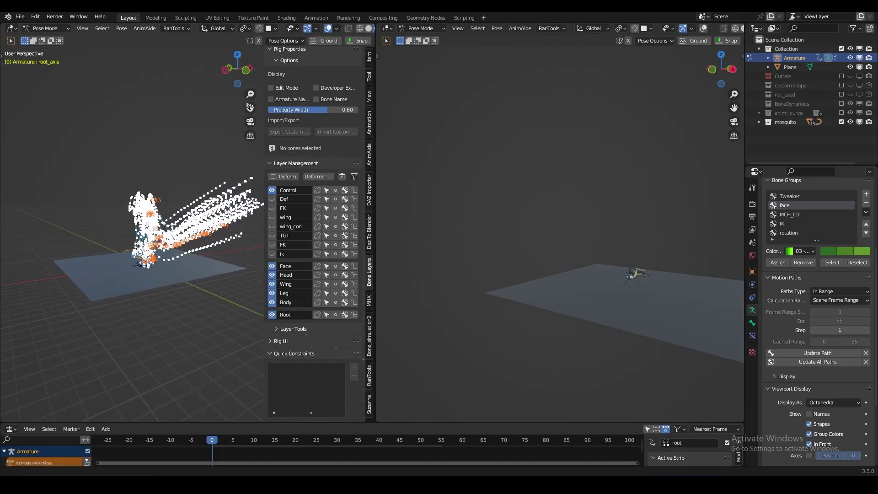
middle_click_drag(156, 211, 128, 213)
mouse_move(238, 68)
left_mouse_down()
mouse_move(244, 88)
mouse_move(238, 75)
mouse_move(182, 197)
left_mouse_up()
left_click(239, 84)
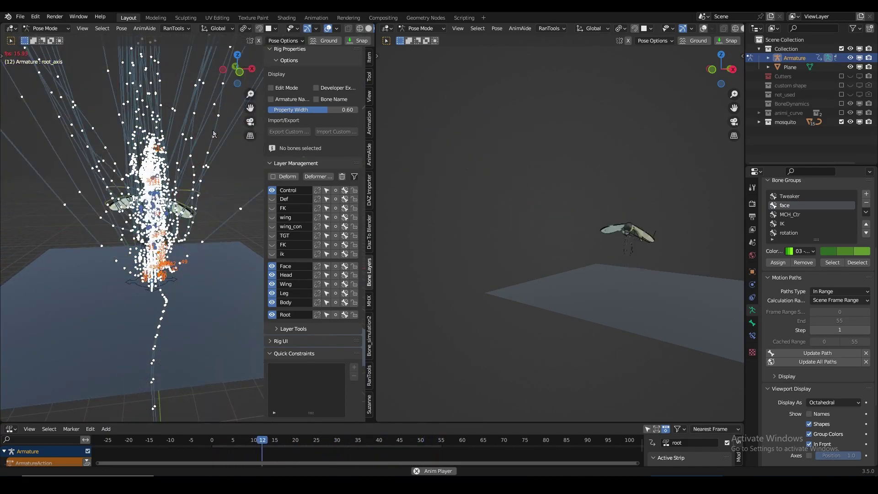
left_click_drag(182, 197, 239, 74)
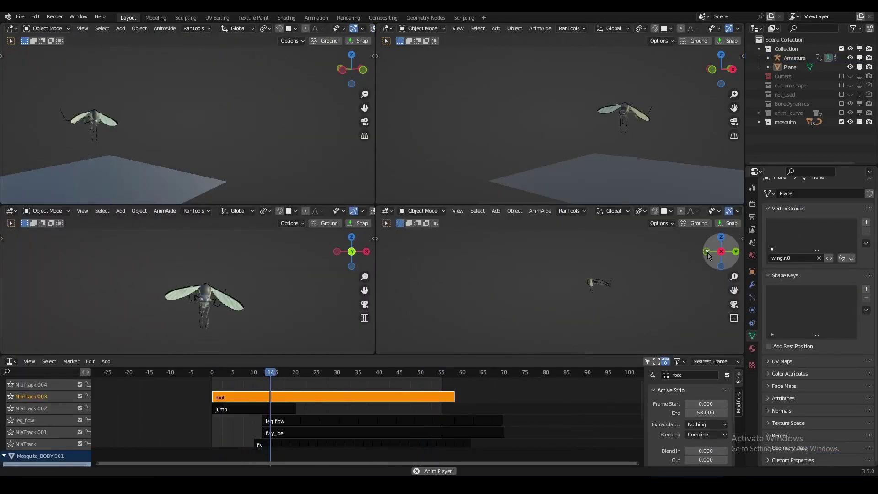
Snap the bottom-right view to an axis and replay the flight animation.
left_click(707, 254)
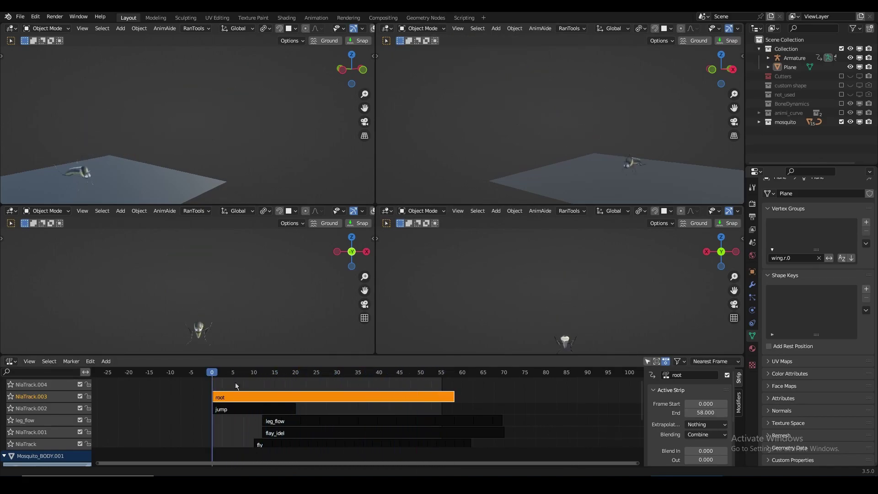
key("space")
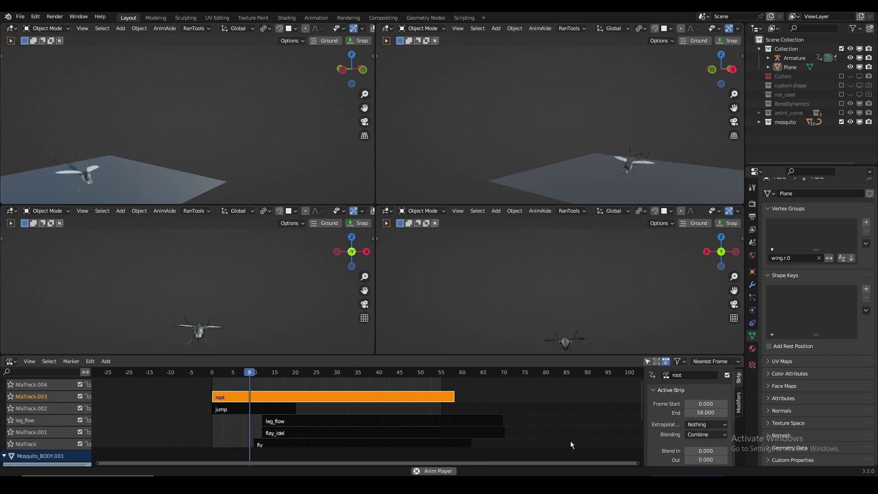